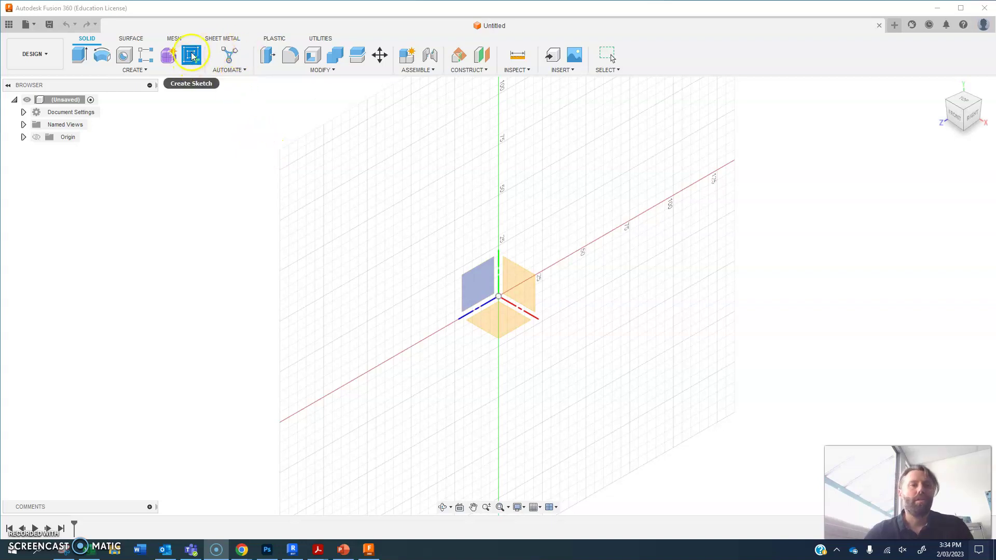
# - Start a new sketch on the XY (front) origin plane
pyautogui.click(526, 282)
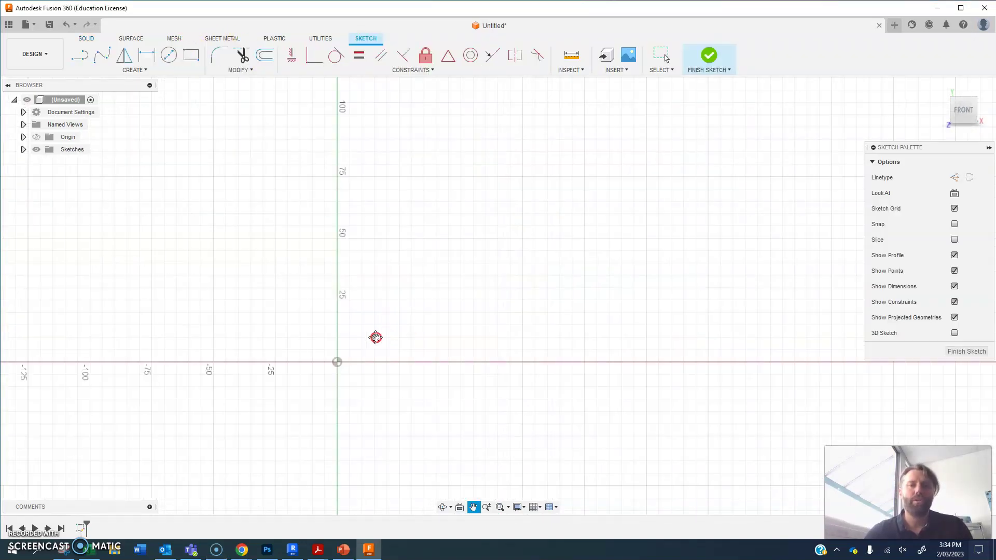
# - Draw a two-point rectangle with one corner at the origin
pyautogui.click(191, 55)
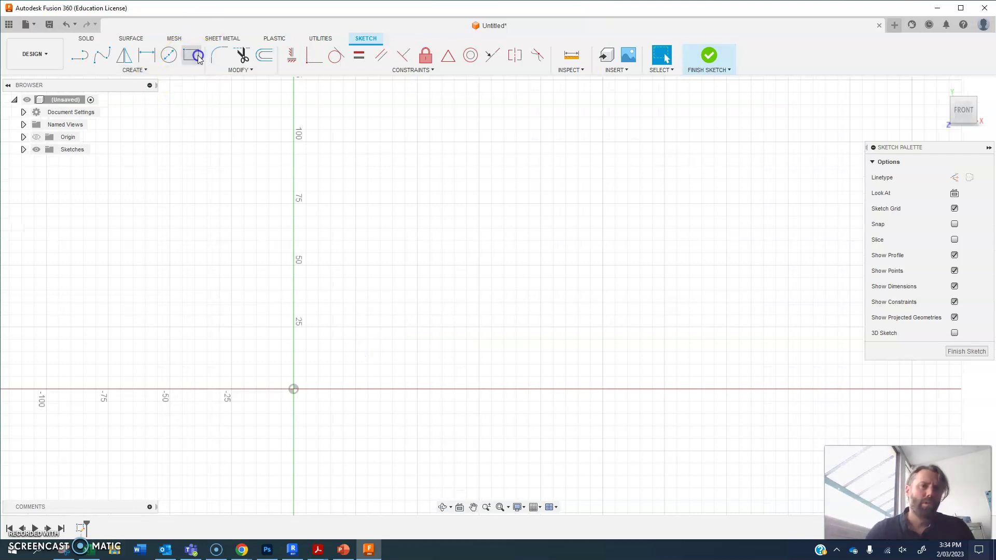
pyautogui.click(294, 389)
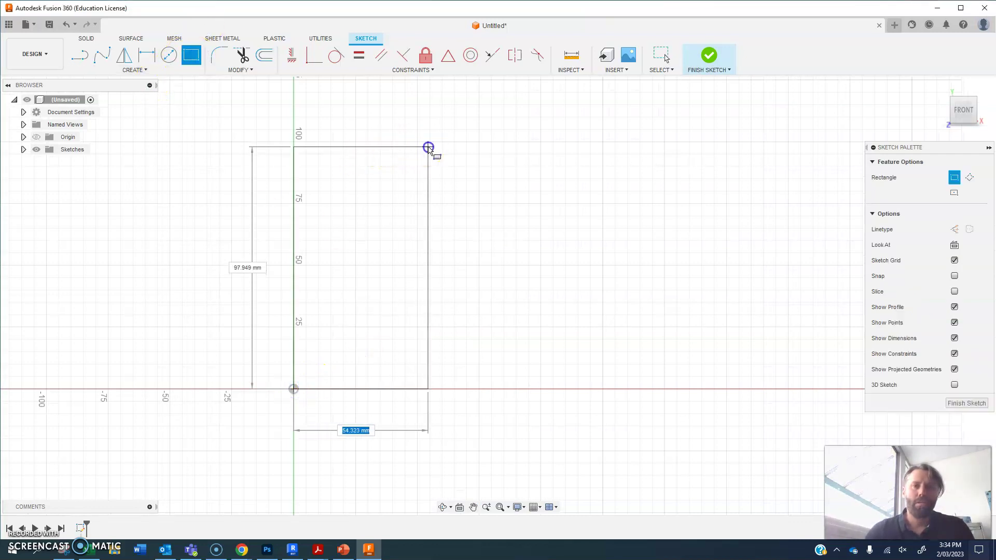
pyautogui.click(428, 147)
# - Dimension the rectangle's bottom edge to 100 and left edge to 120
pyautogui.click(151, 57)
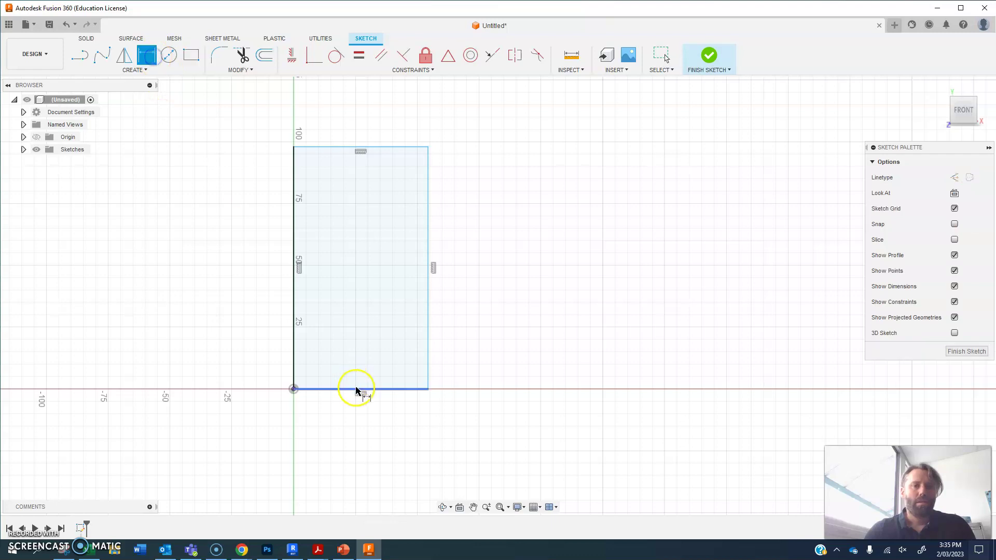
pyautogui.click(356, 389)
pyautogui.click(351, 432)
pyautogui.write('100')
pyautogui.press('Return')
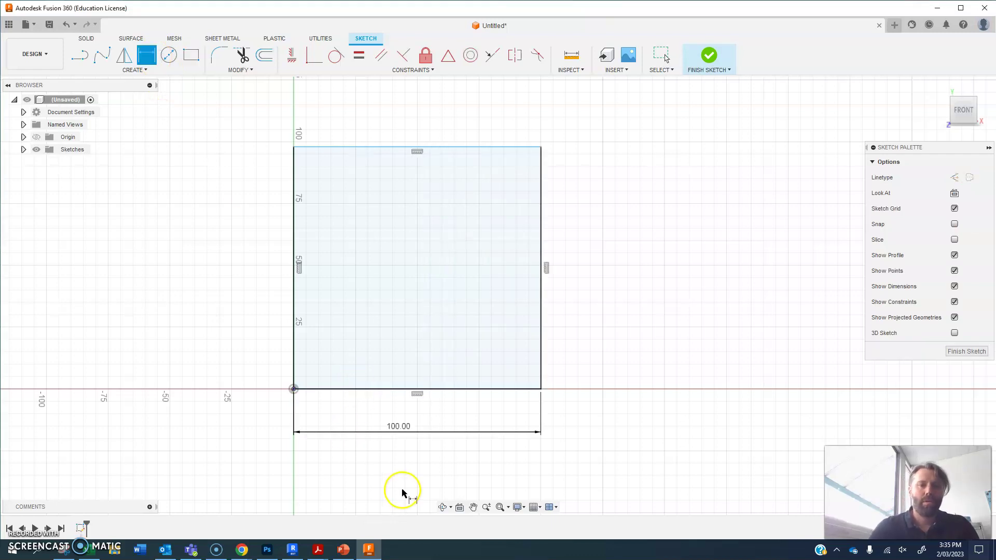
pyautogui.click(295, 287)
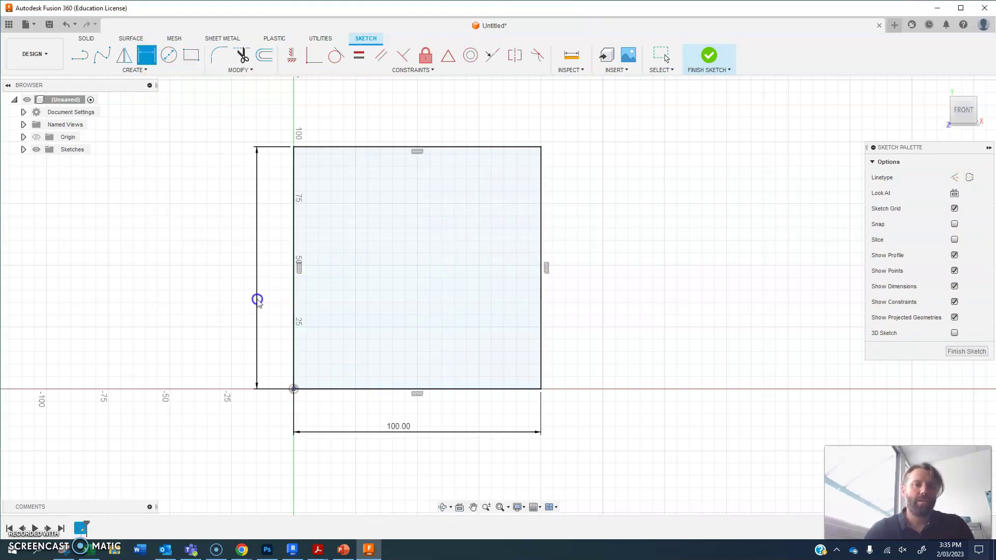
pyautogui.click(257, 299)
pyautogui.write('120')
pyautogui.press('Return')
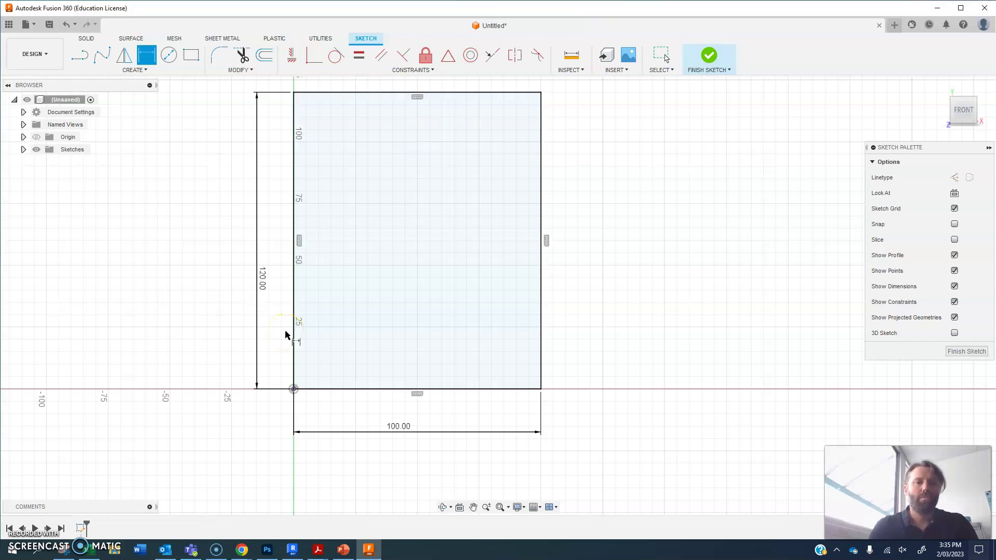
pyautogui.moveTo(334, 317); pyautogui.dragTo(358, 393, button='middle')
pyautogui.scroll(-4, 295, 195)
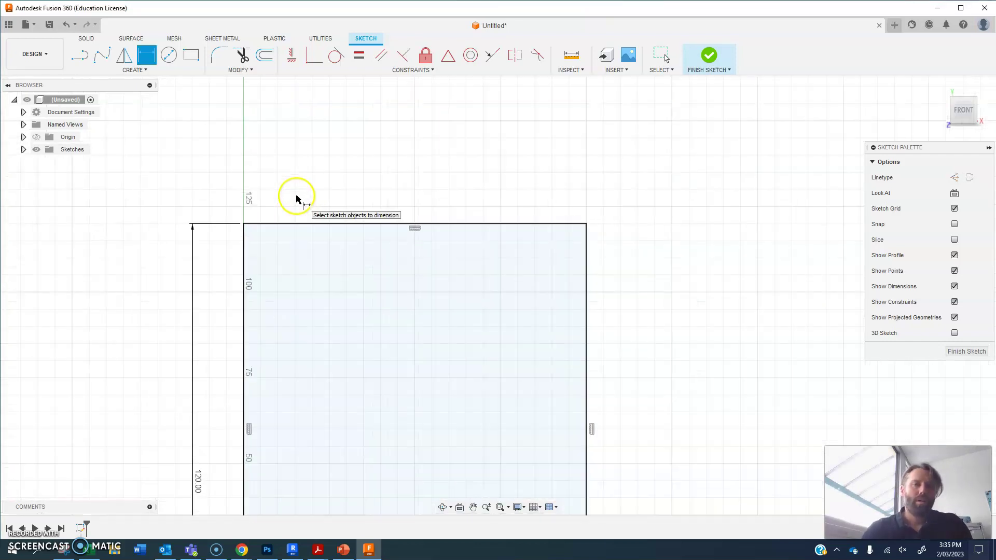
# - Draw a center-diameter circle on the top edge midpoint spanning the full 100 mm width
pyautogui.click(106, 63)
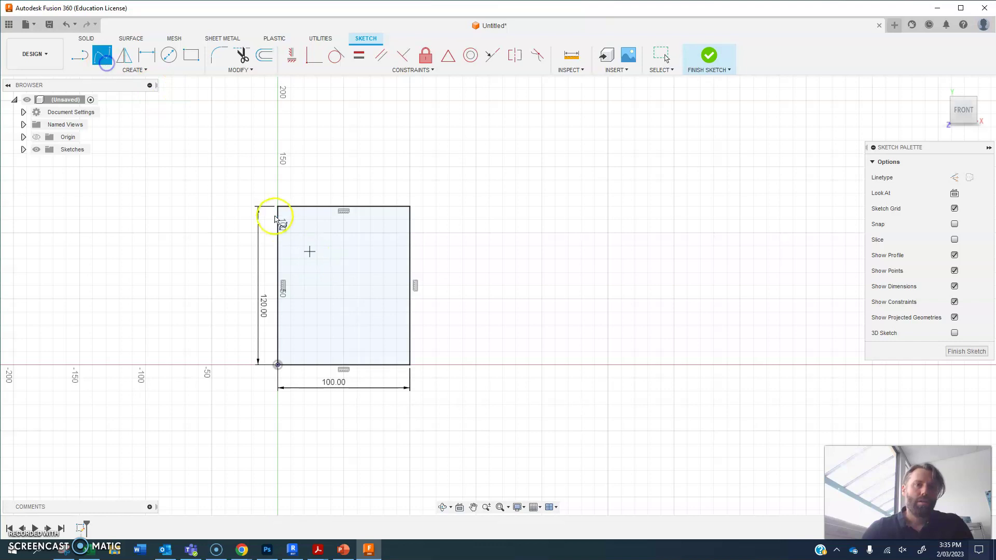
pyautogui.click(175, 61)
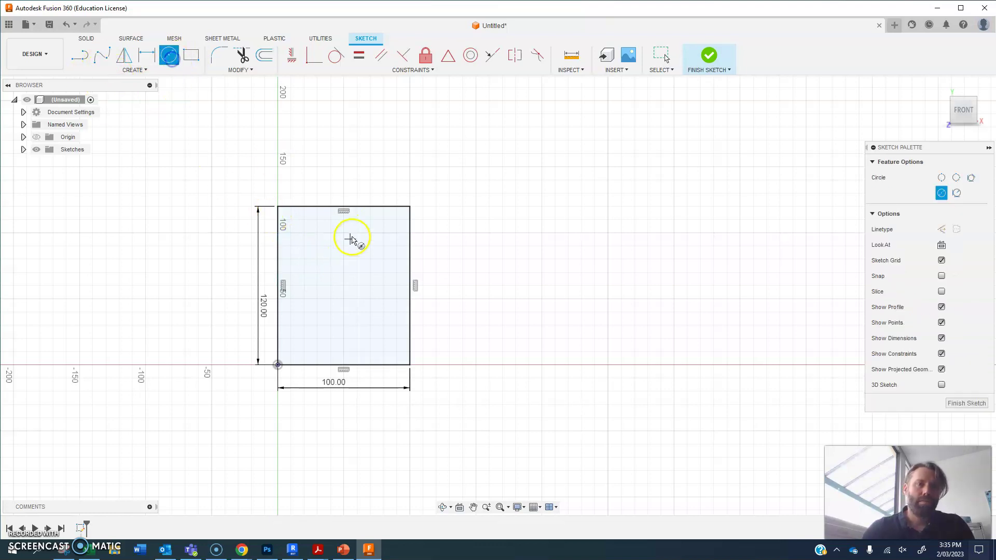
pyautogui.click(345, 207)
pyautogui.click(275, 207)
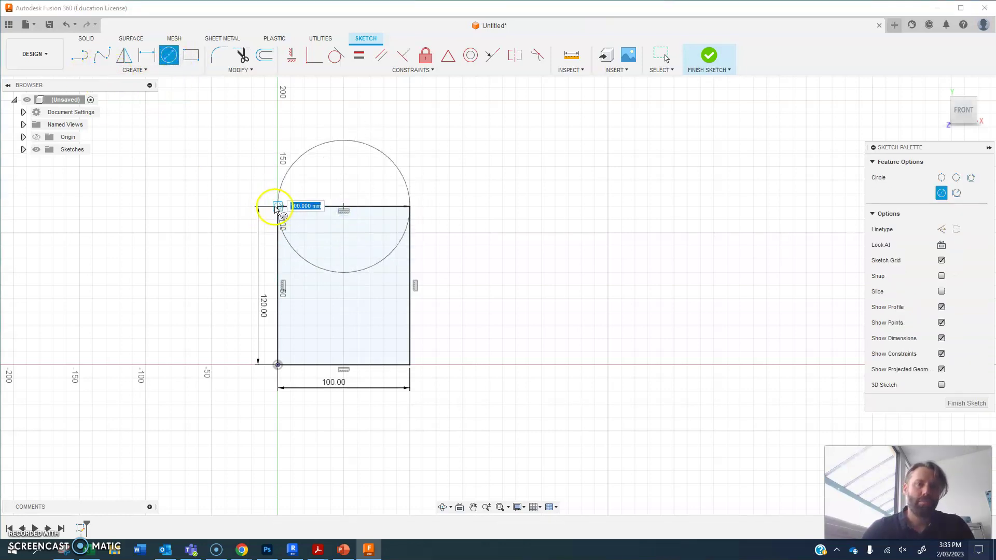
# - Trim away the straight top line and the circle's lower arc
pyautogui.click(242, 55)
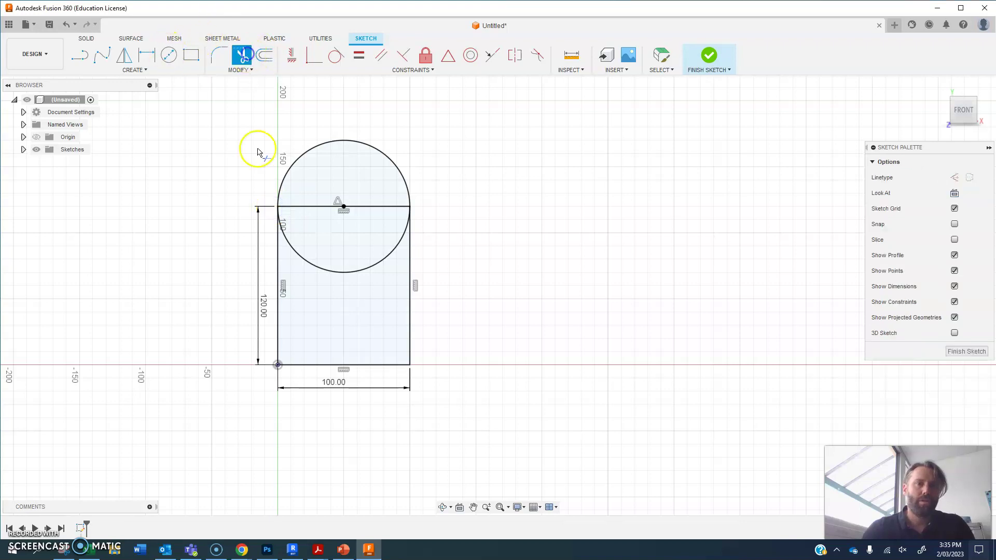
pyautogui.click(299, 207)
pyautogui.click(291, 247)
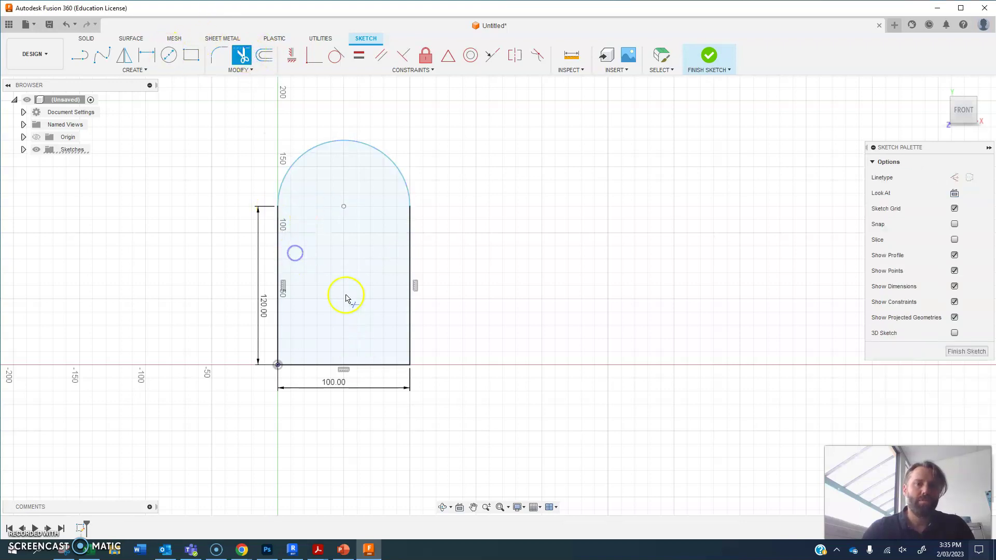
pyautogui.scroll(-3, 418, 239)
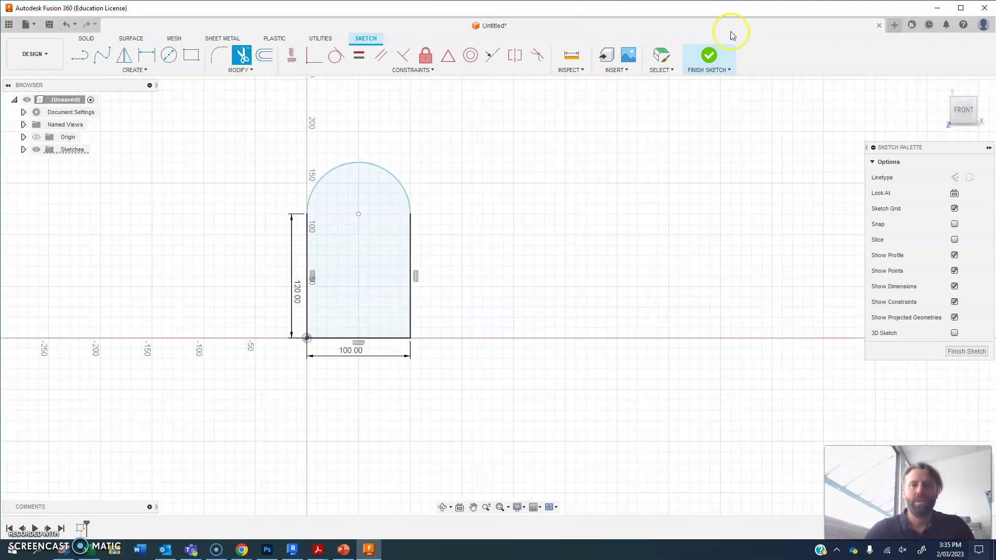
# - Finish the arched sketch, orbit to an angled front-right view, and bring up Sheet Metal tools
pyautogui.click(709, 55)
pyautogui.moveTo(962, 112)
pyautogui.mouseDown()
pyautogui.moveTo(880, 103)
pyautogui.moveTo(889, 111)
pyautogui.mouseUp()
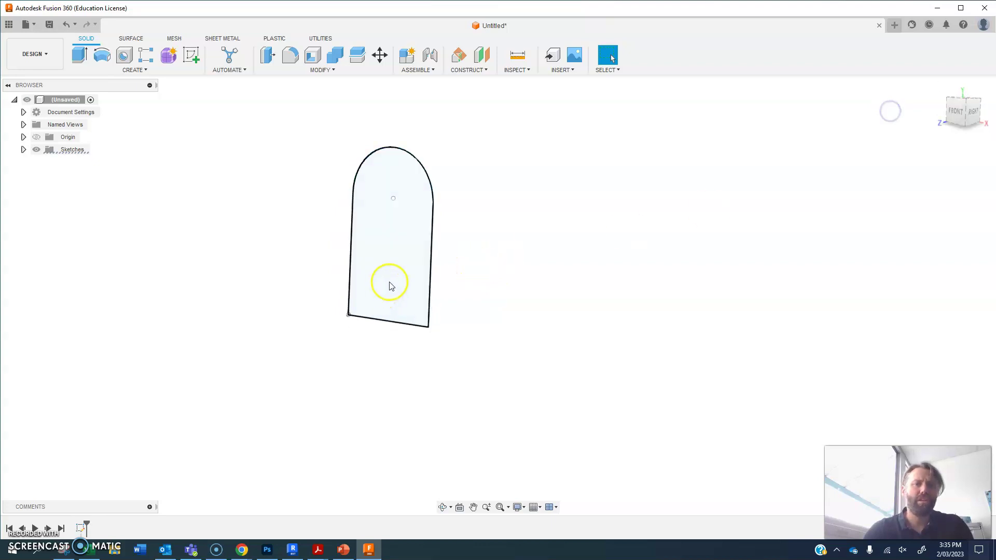
pyautogui.click(231, 41)
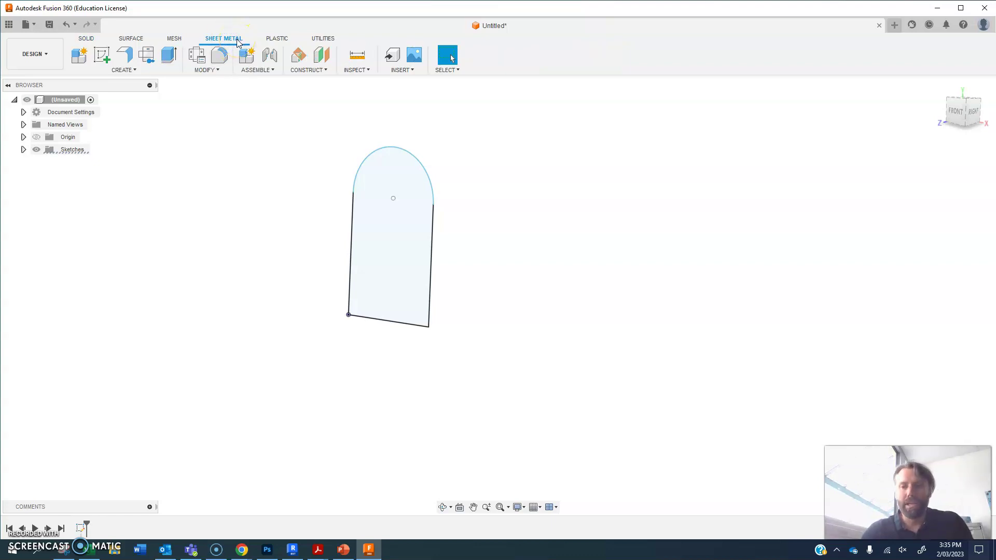
pyautogui.click(222, 43)
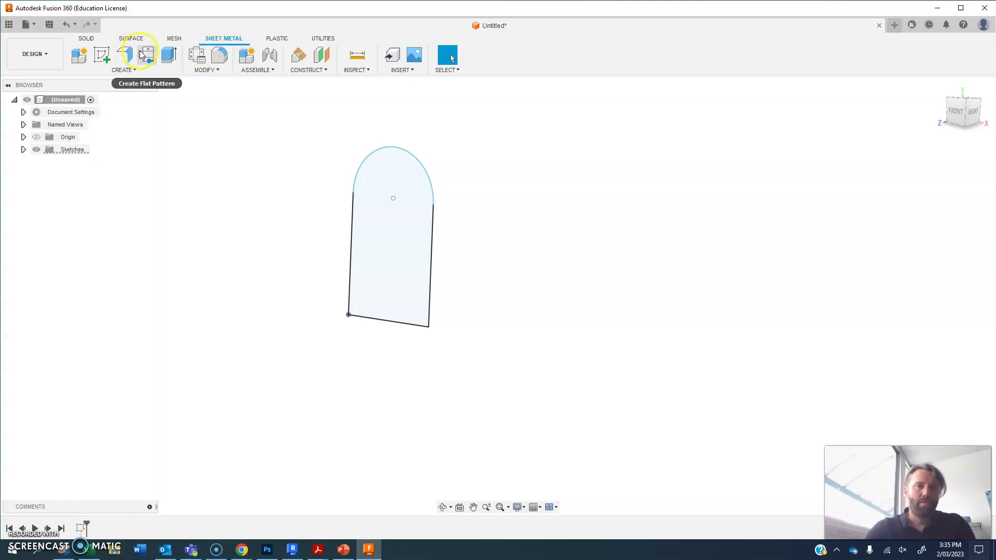
# - Create a new rule Acrylic2 from Aluminum (mm) with 3 mm thickness and save it
pyautogui.click(197, 56)
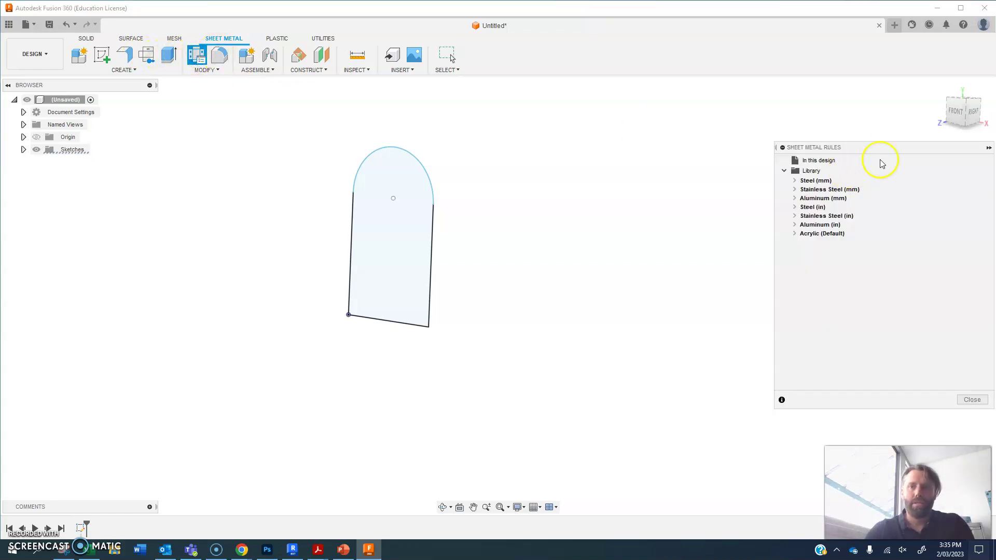
pyautogui.moveTo(884, 149); pyautogui.dragTo(729, 132)
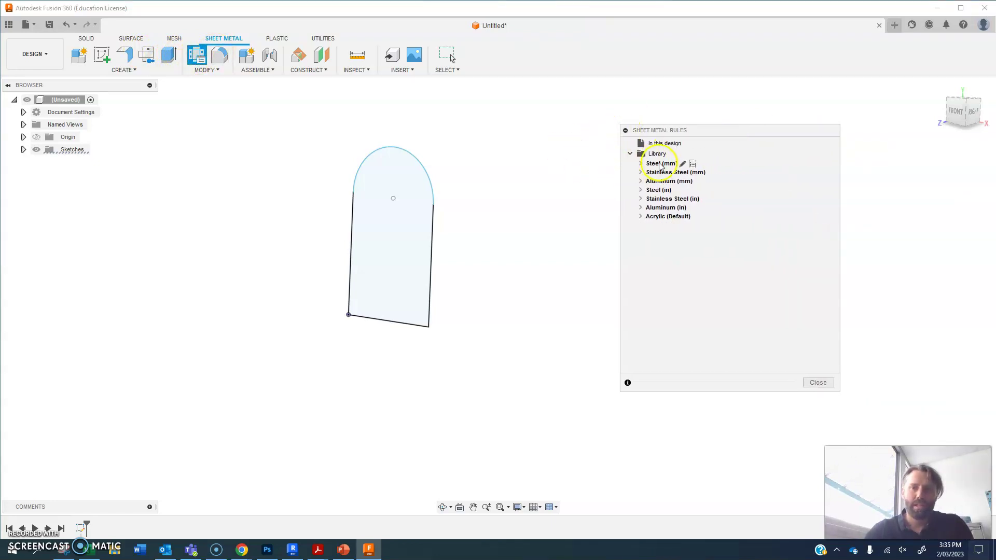
pyautogui.rightClick(681, 182)
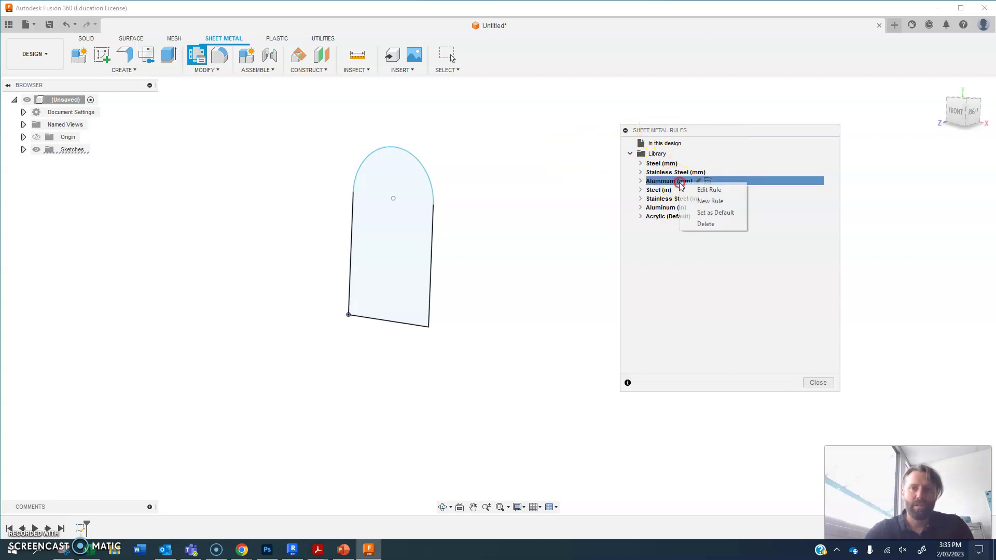
pyautogui.click(734, 204)
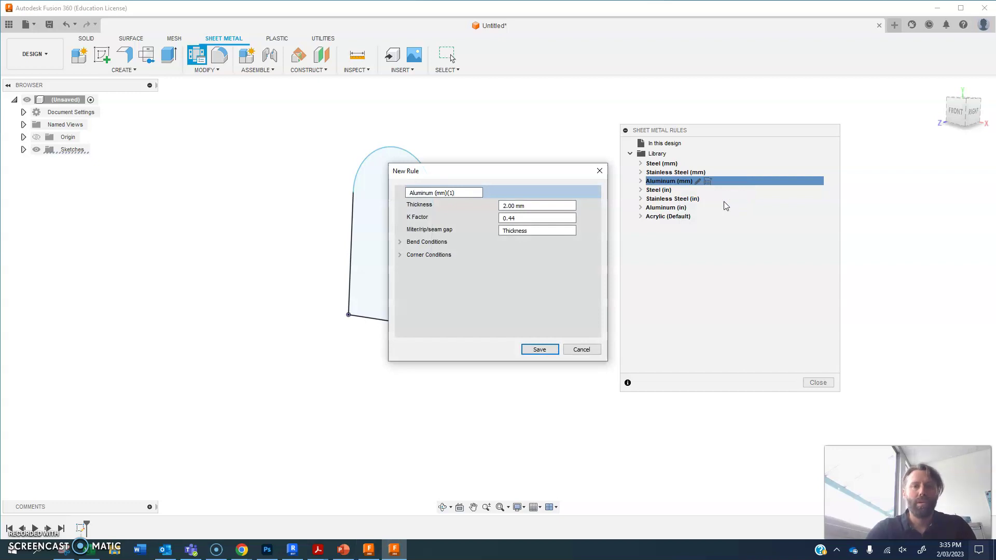
pyautogui.moveTo(469, 194); pyautogui.dragTo(390, 186)
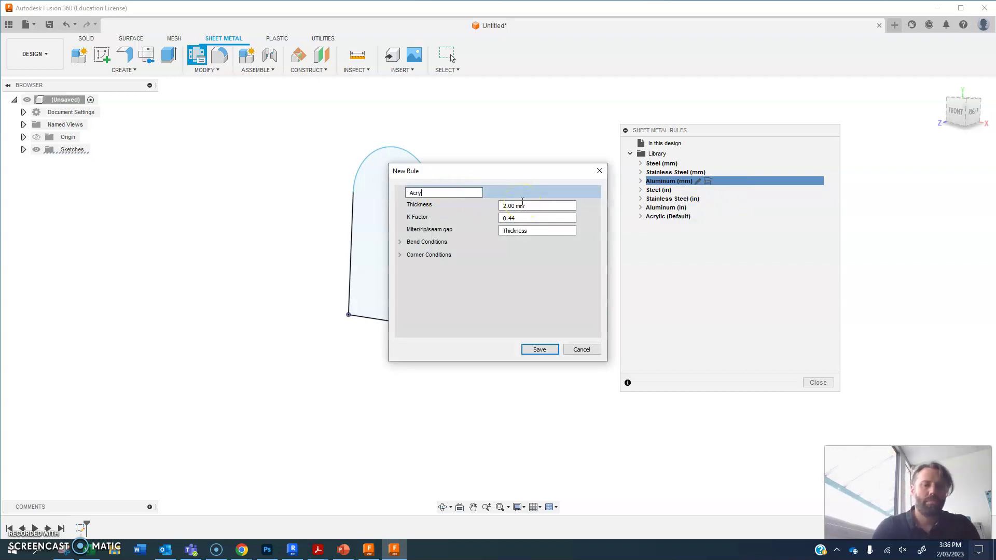
pyautogui.write('Acrylic2')
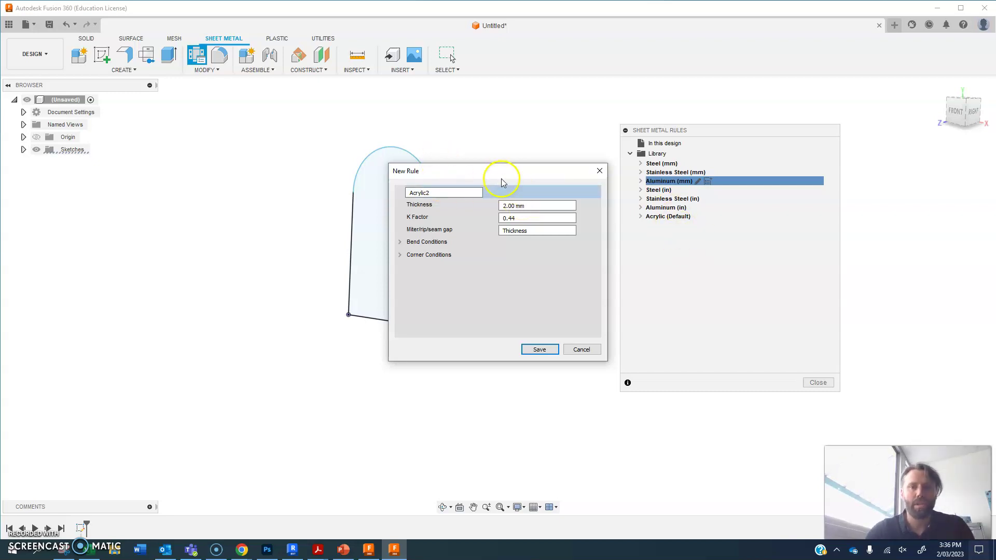
pyautogui.click(507, 206)
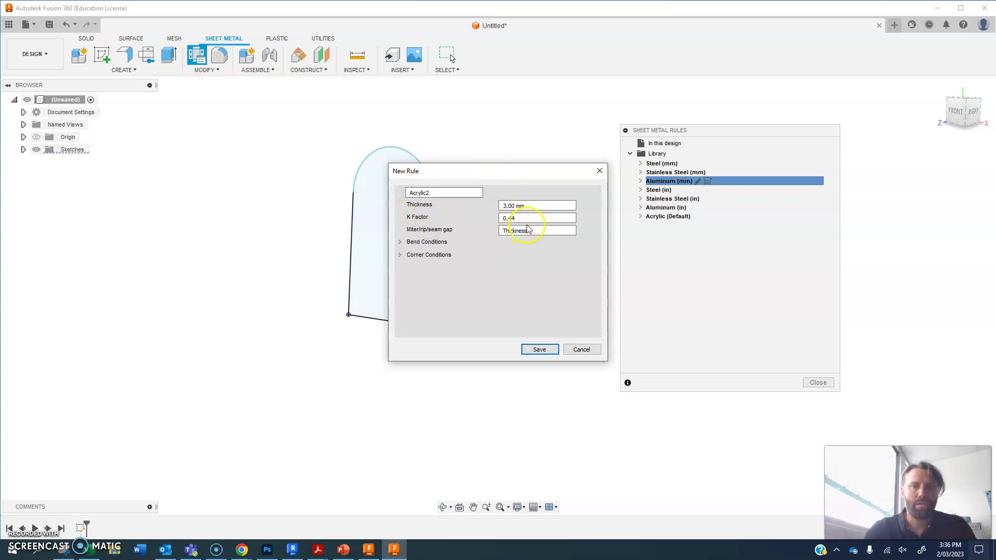
pyautogui.click(541, 351)
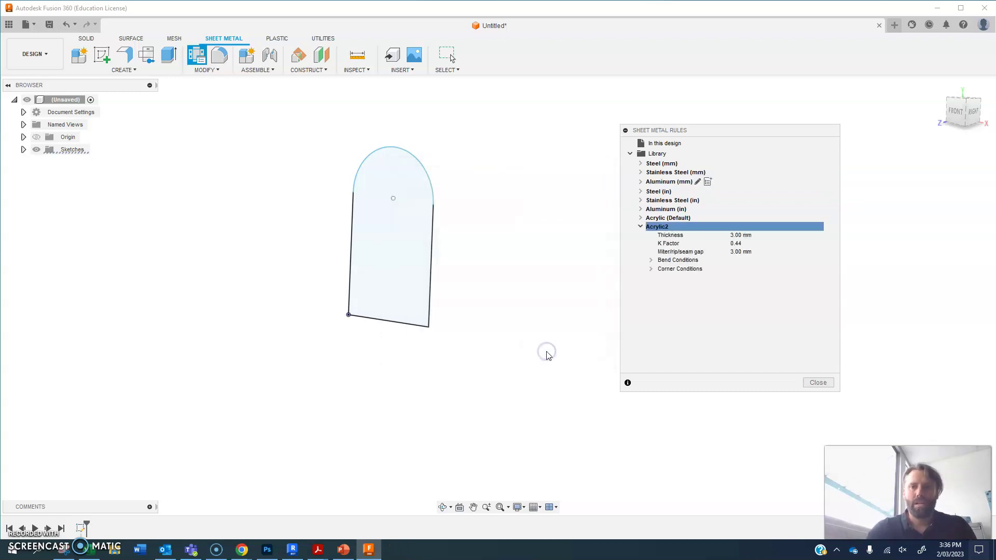
# - Set Acrylic2 as the default sheet metal rule and close the rules dialog
pyautogui.rightClick(662, 230)
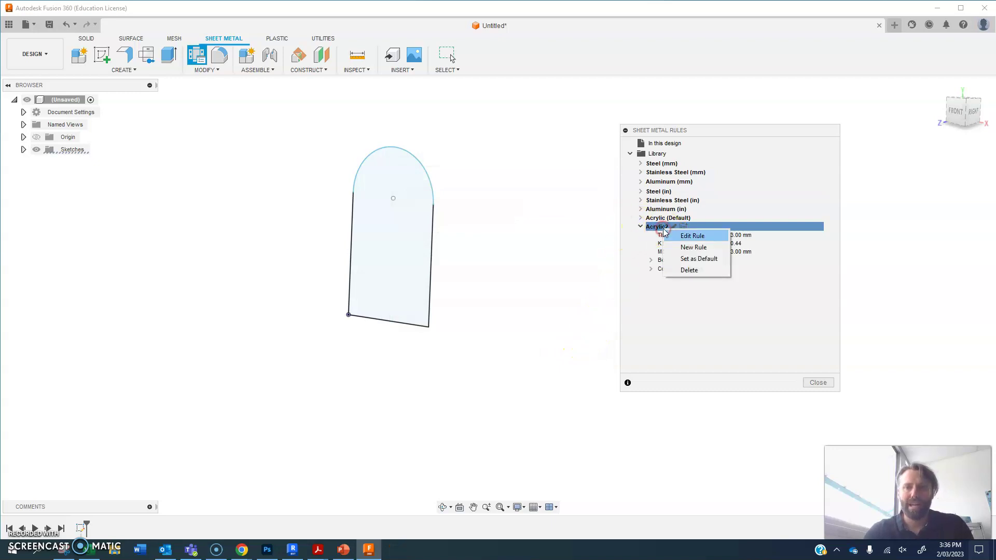
pyautogui.click(699, 259)
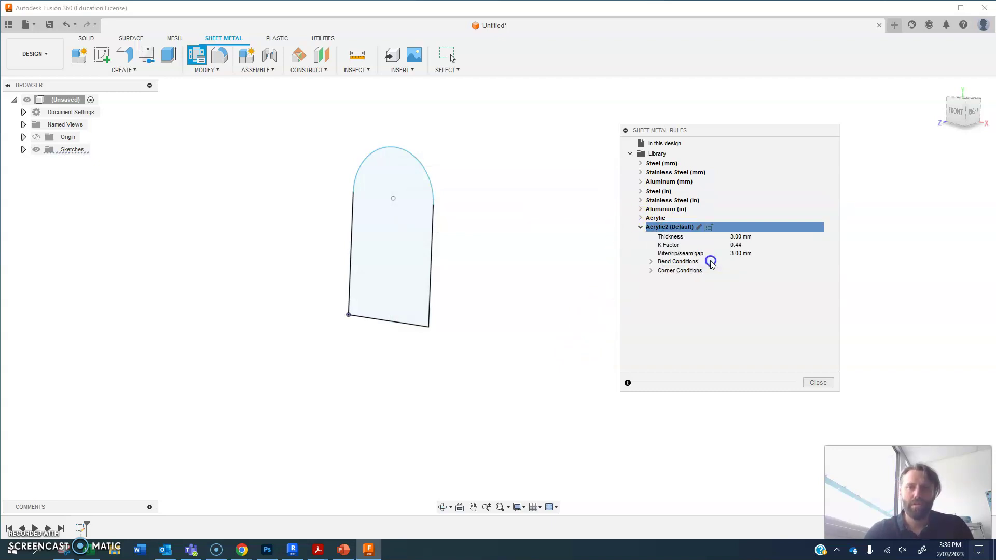
pyautogui.click(815, 382)
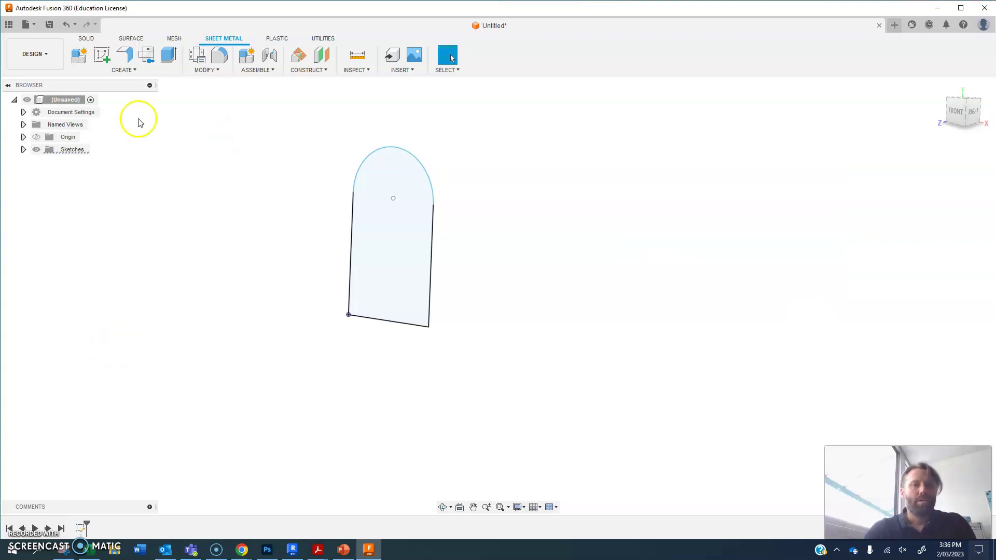
# - Turn the arched sketch profile into an Acrylic2 sheet-metal flange plate, then view it edge-on
pyautogui.click(125, 56)
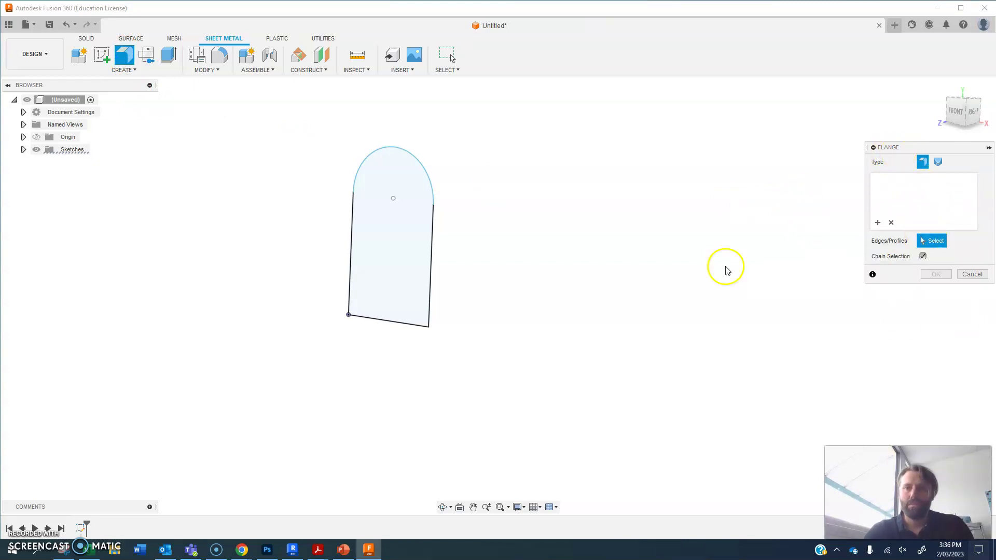
pyautogui.click(378, 252)
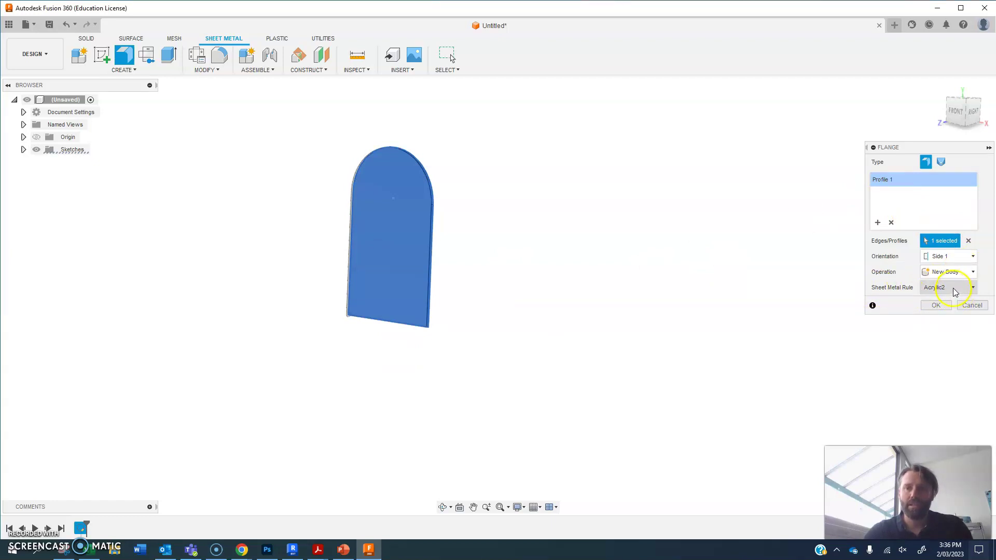
pyautogui.click(935, 306)
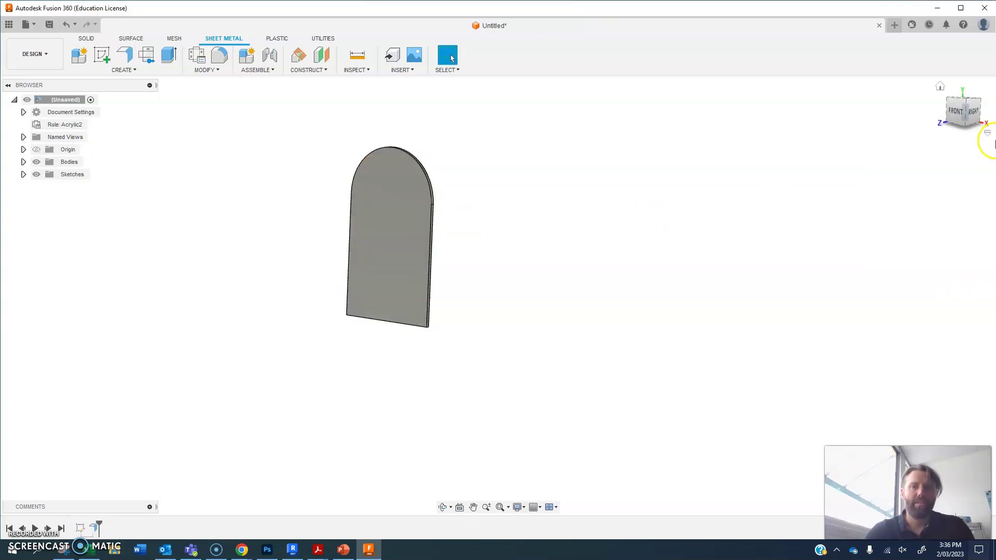
pyautogui.keyDown('shift'); pyautogui.moveTo(446, 218); pyautogui.dragTo(431, 201, button='middle'); pyautogui.keyUp('shift')
pyautogui.scroll(3, 409, 191)
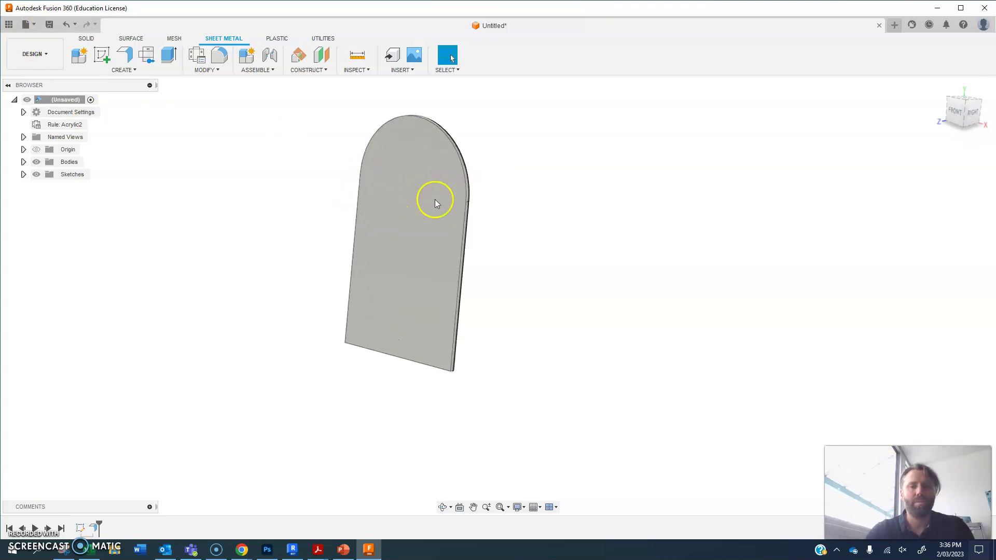
pyautogui.moveTo(980, 135)
pyautogui.keyDown('shift'); pyautogui.mouseDown(button='middle')
pyautogui.moveTo(854, 94)
pyautogui.moveTo(823, 107)
pyautogui.moveTo(856, 121)
pyautogui.mouseUp(button='middle'); pyautogui.keyUp('shift')
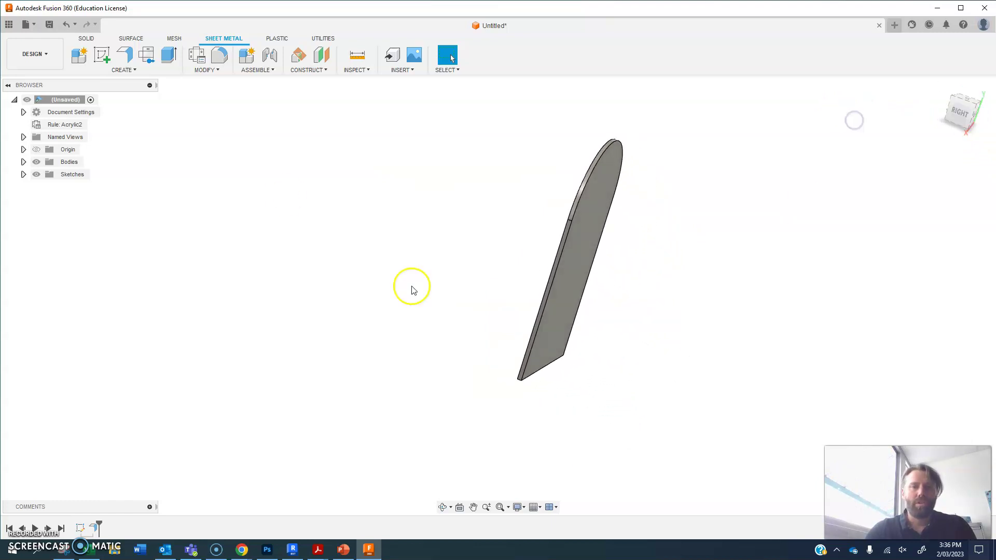
# - Add a flange on the plate's bottom edge with bend position Outside
pyautogui.click(127, 54)
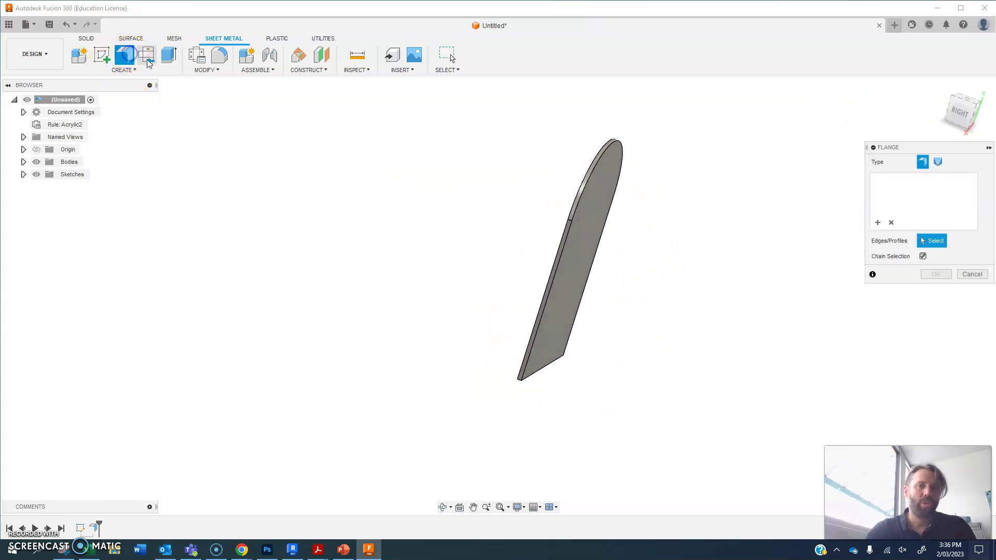
pyautogui.scroll(1, 552, 383)
pyautogui.scroll(1, 550, 381)
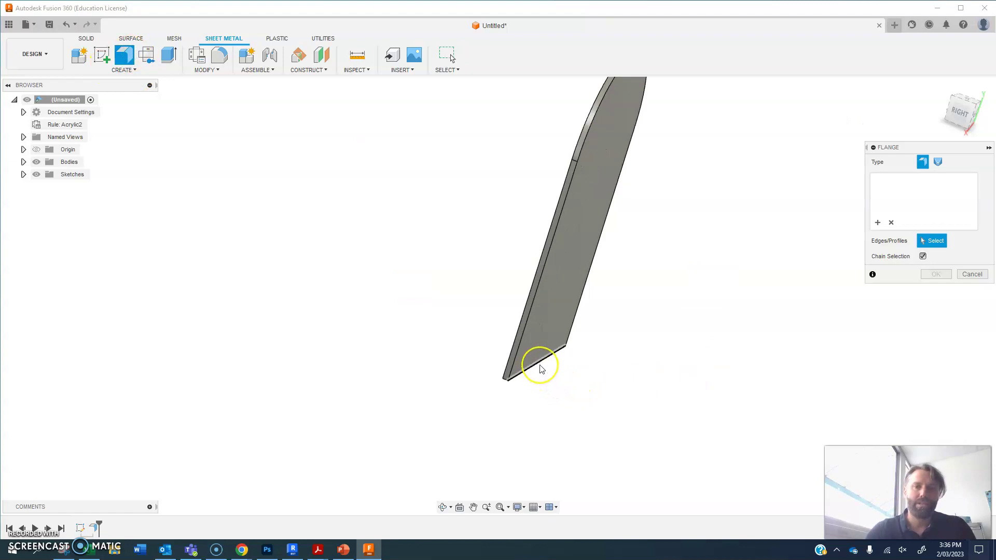
pyautogui.click(539, 368)
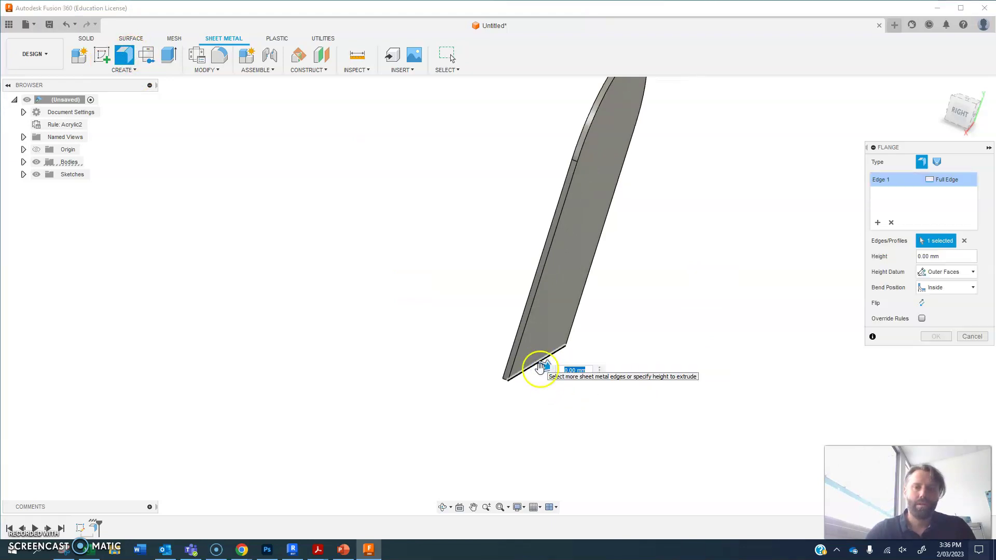
pyautogui.moveTo(575, 373); pyautogui.dragTo(722, 417)
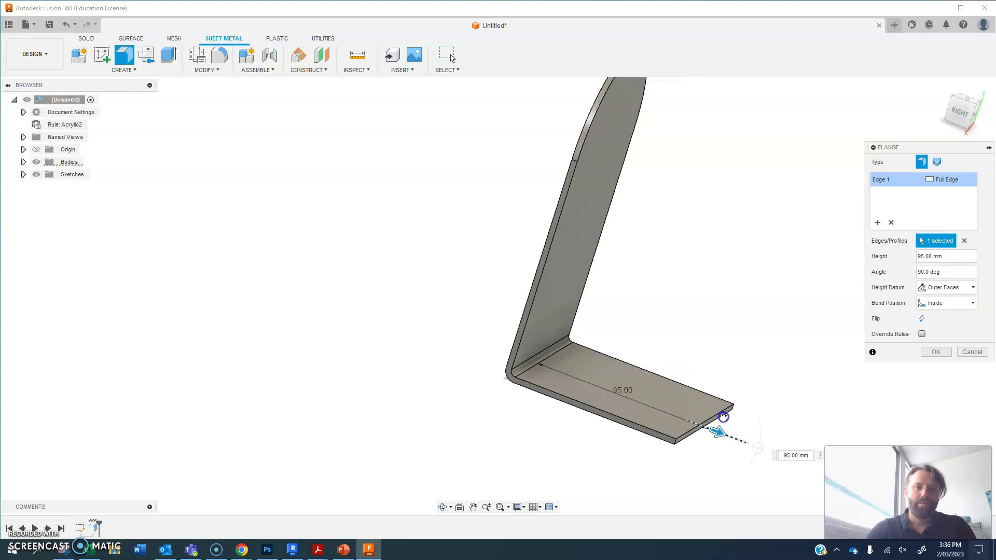
pyautogui.click(958, 303)
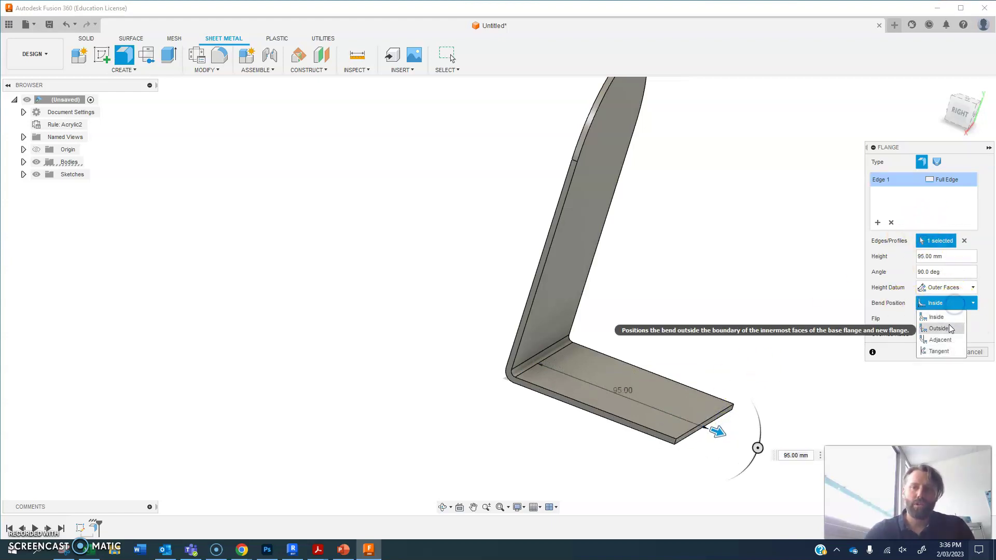
pyautogui.click(949, 325)
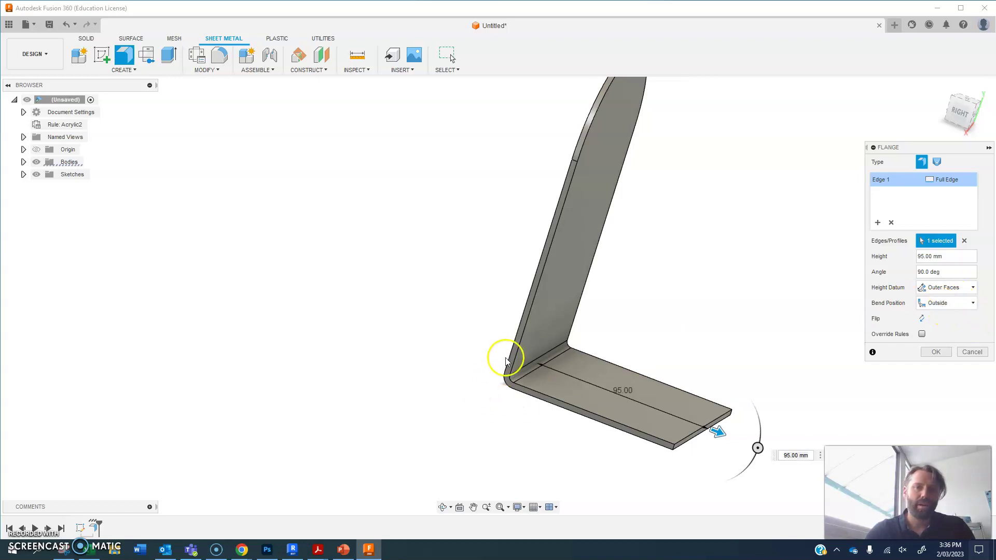
# - Keep the flange height datum at Outer Faces and bend position at Outside
pyautogui.click(955, 288)
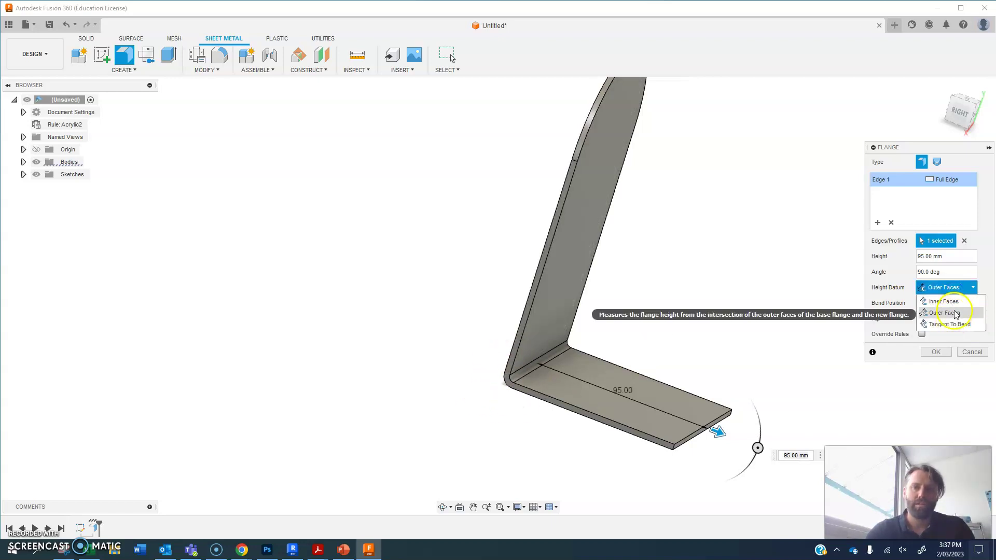
pyautogui.click(943, 301)
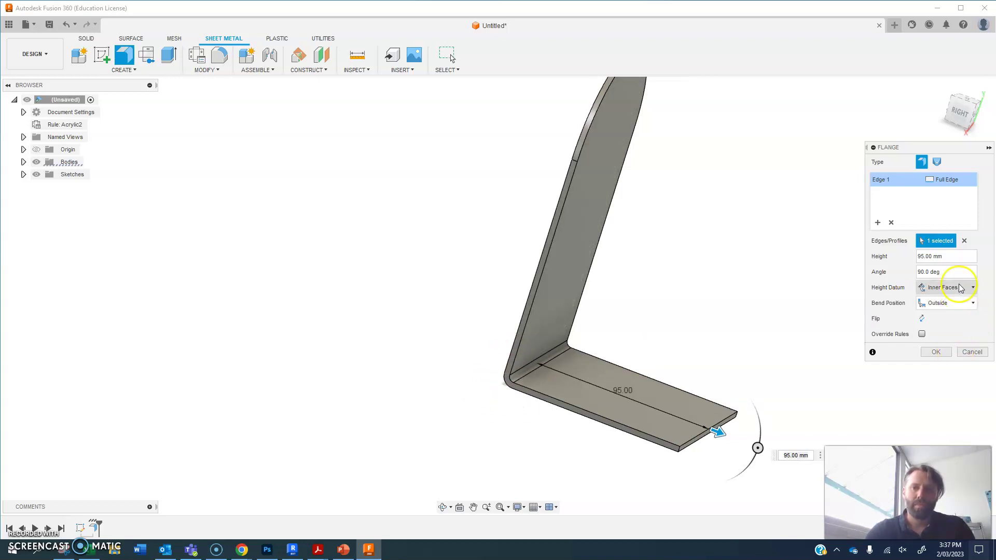
pyautogui.click(955, 287)
pyautogui.click(944, 313)
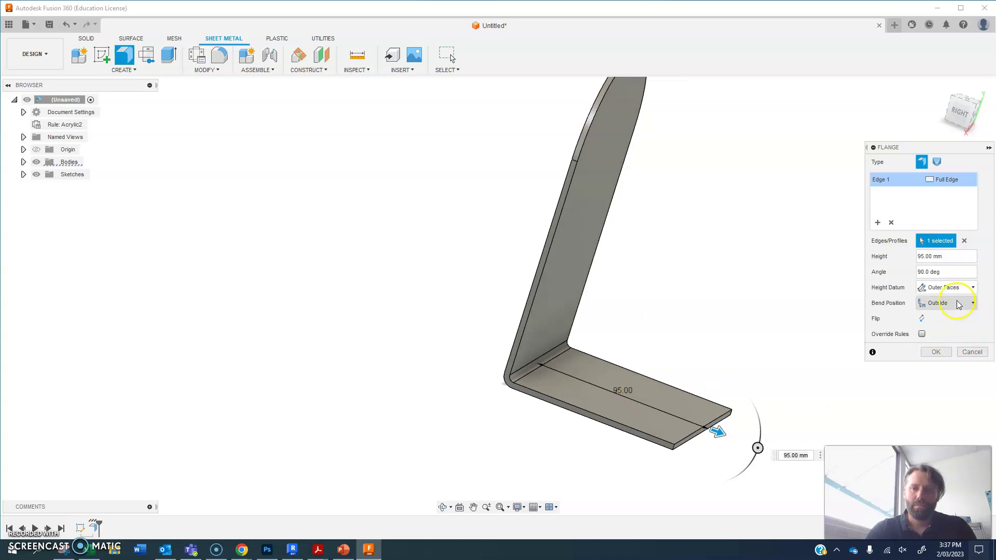
pyautogui.click(956, 303)
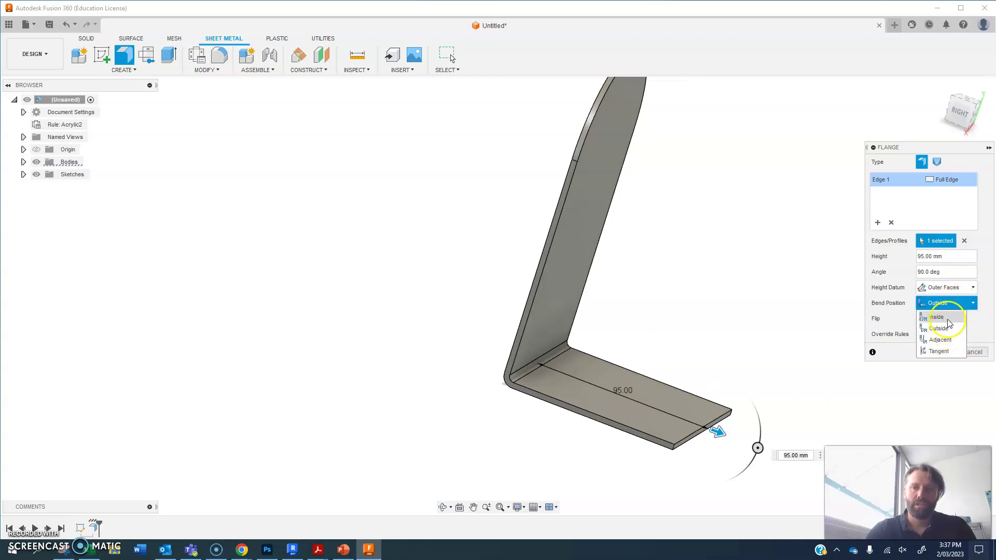
pyautogui.click(947, 328)
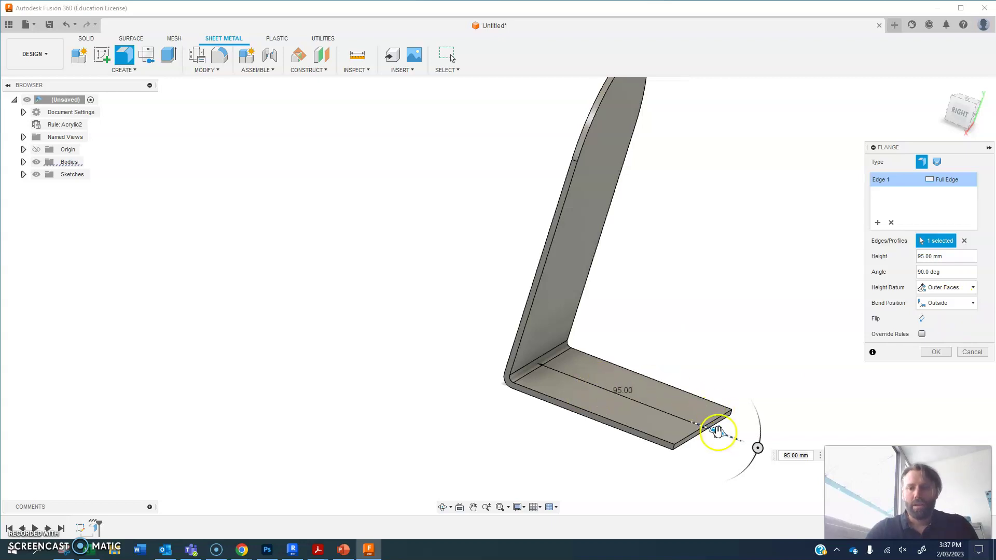
# - Shorten the flange height to 55 mm
pyautogui.moveTo(718, 431); pyautogui.dragTo(599, 406)
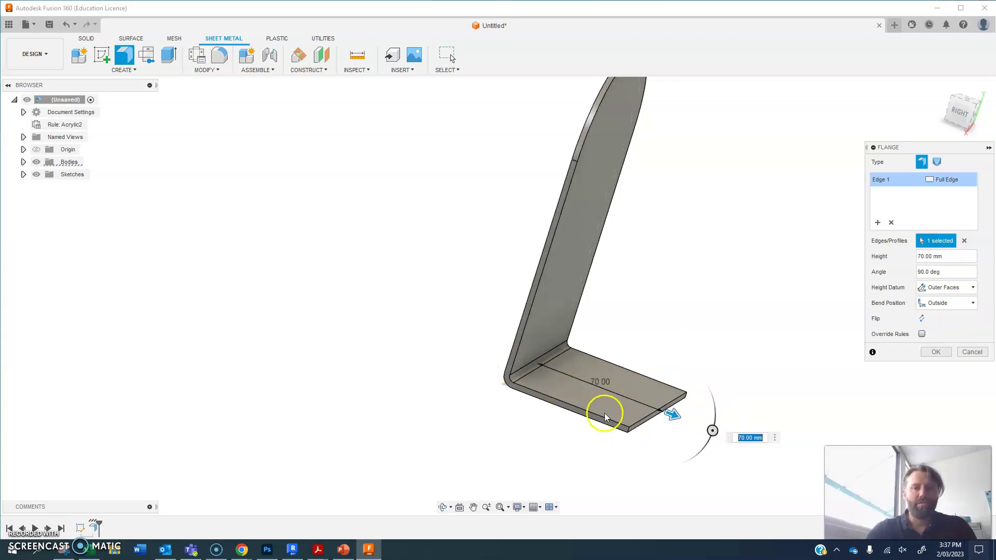
pyautogui.moveTo(454, 304); pyautogui.dragTo(385, 363, button='middle')
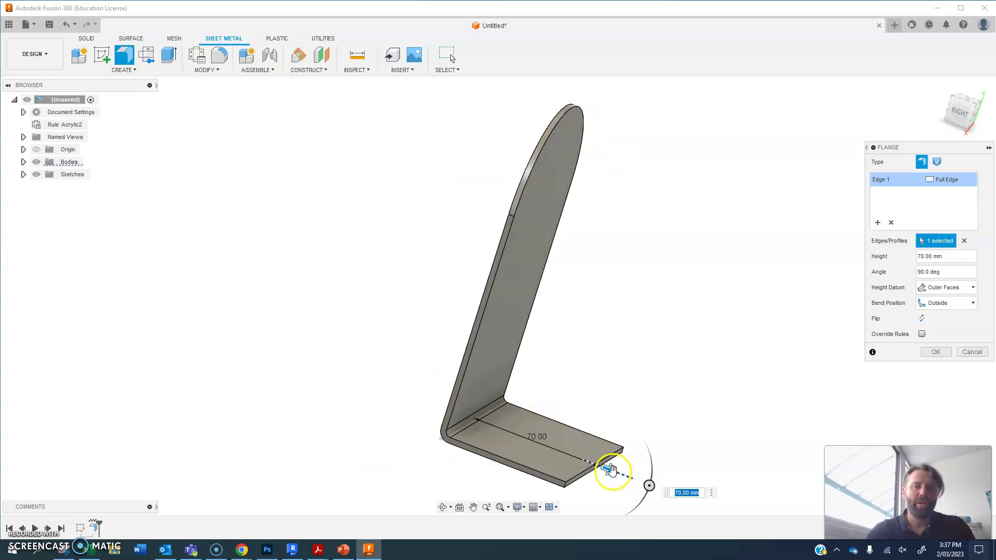
pyautogui.moveTo(609, 468); pyautogui.dragTo(575, 463)
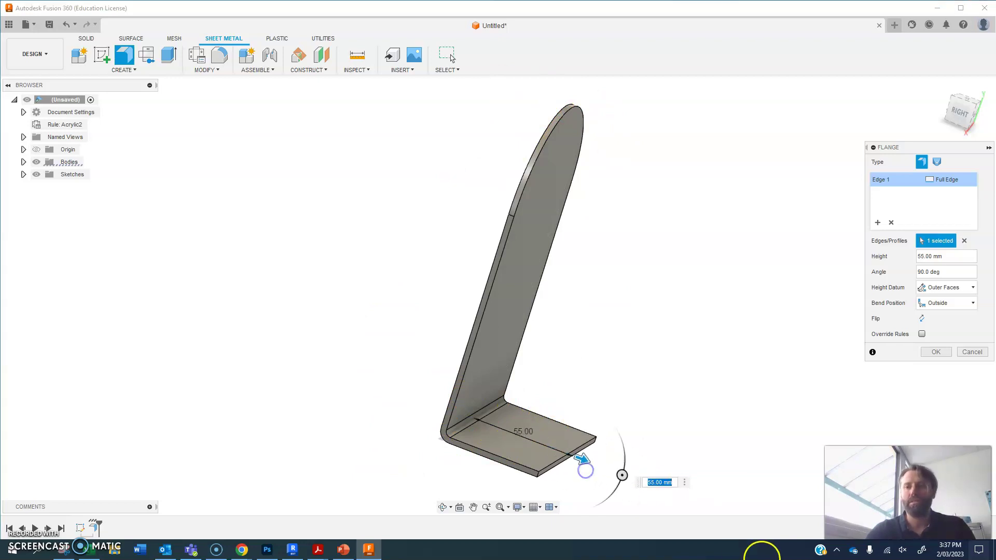
pyautogui.click(924, 353)
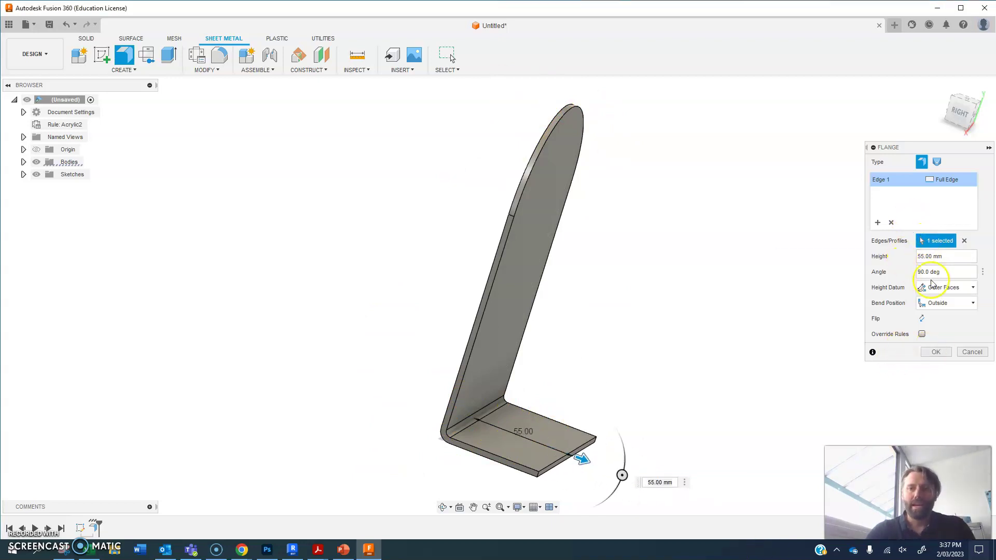
# - Set the flange angle to 110° from the side view and confirm the flange
pyautogui.click(959, 112)
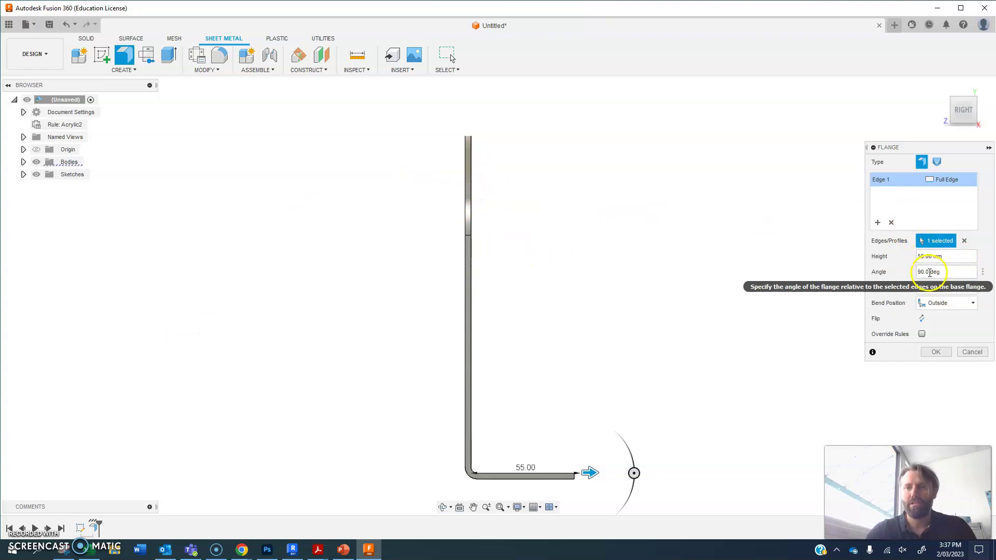
pyautogui.moveTo(929, 271); pyautogui.dragTo(914, 274)
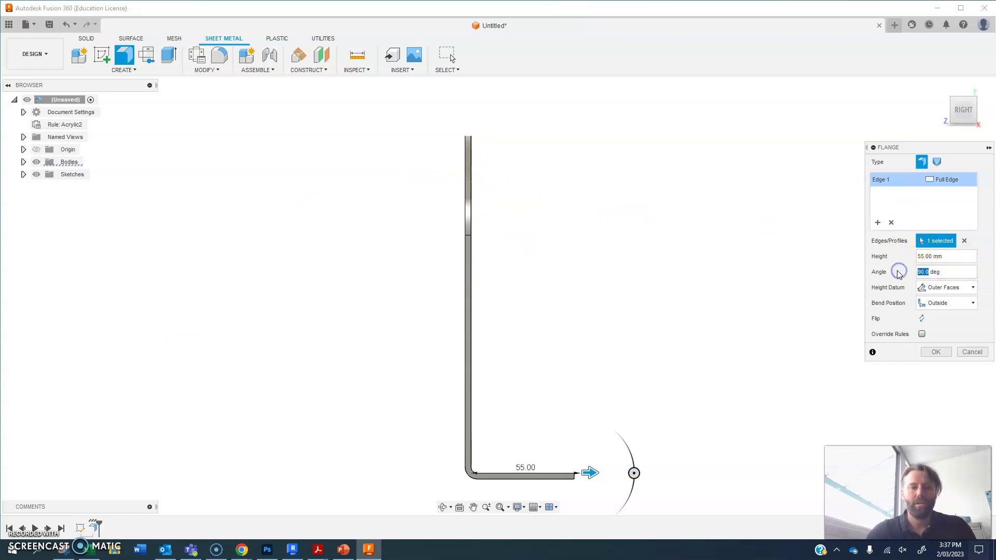
pyautogui.click(865, 284)
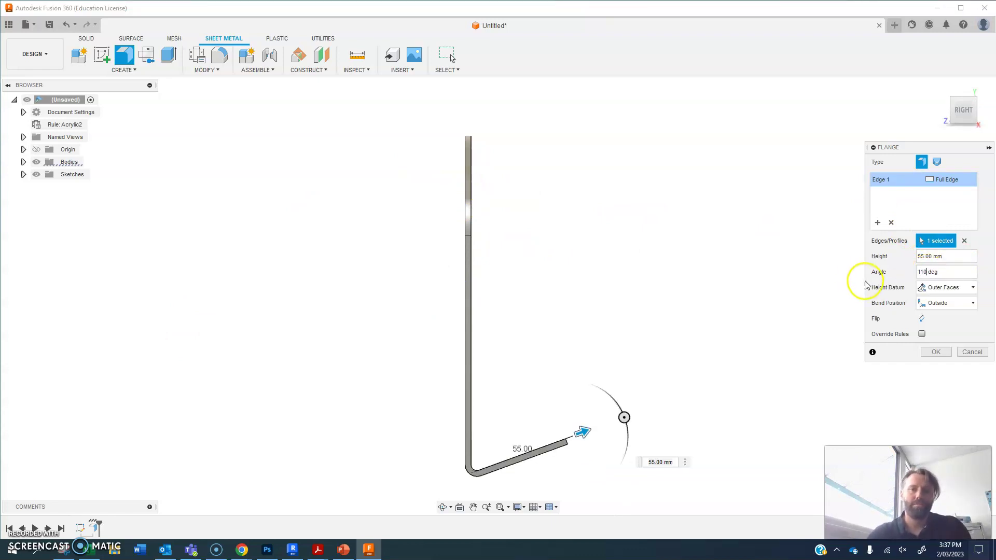
pyautogui.click(935, 353)
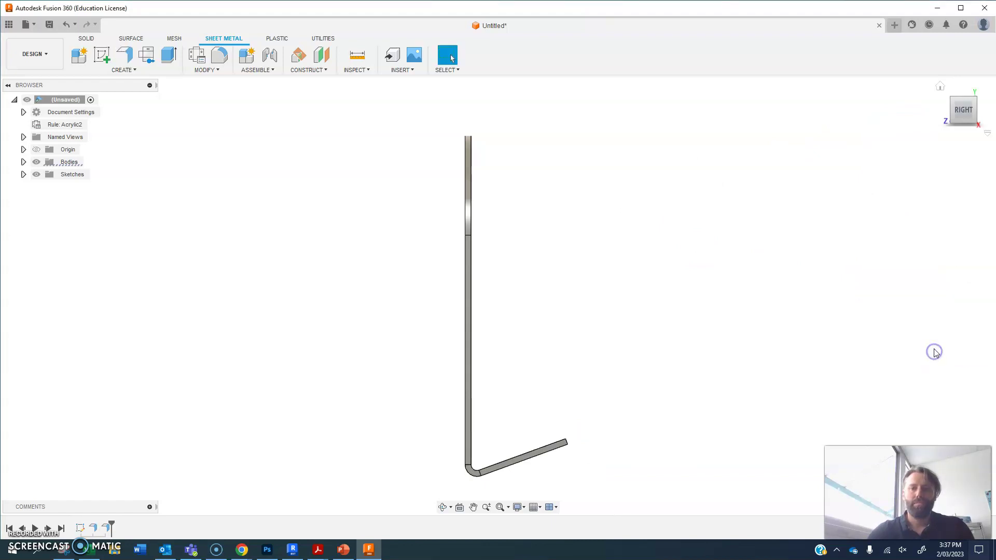
pyautogui.keyDown('shift'); pyautogui.moveTo(957, 107); pyautogui.dragTo(638, 289, button='middle'); pyautogui.keyUp('shift')
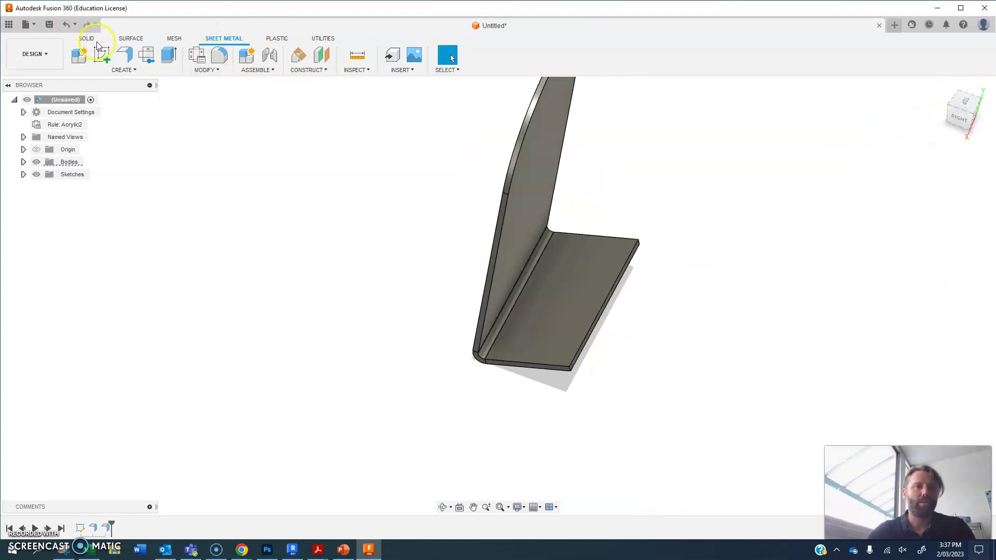
# - Fillet the base flange's two free corner edges at 18 mm and inspect the rounded base
pyautogui.click(219, 54)
pyautogui.scroll(3, 573, 372)
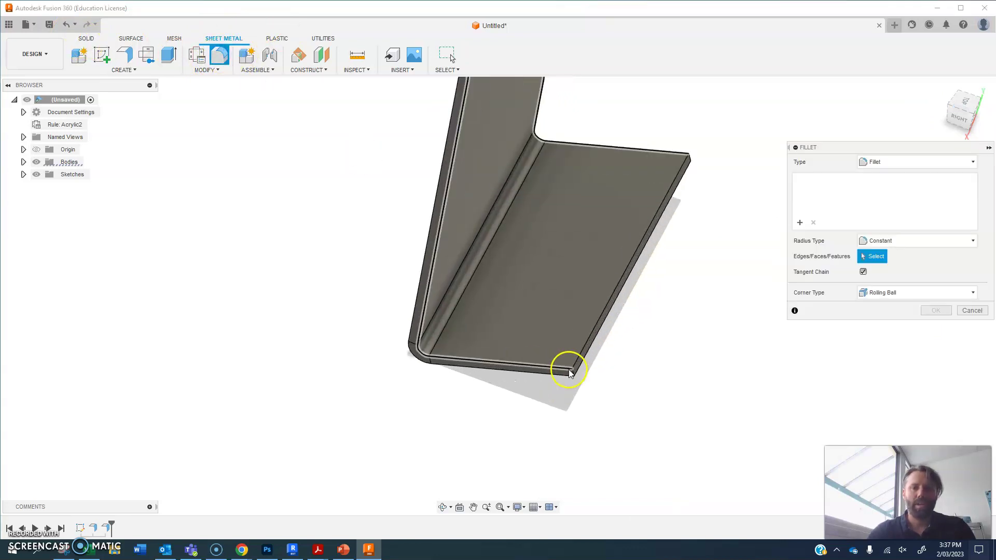
pyautogui.click(574, 374)
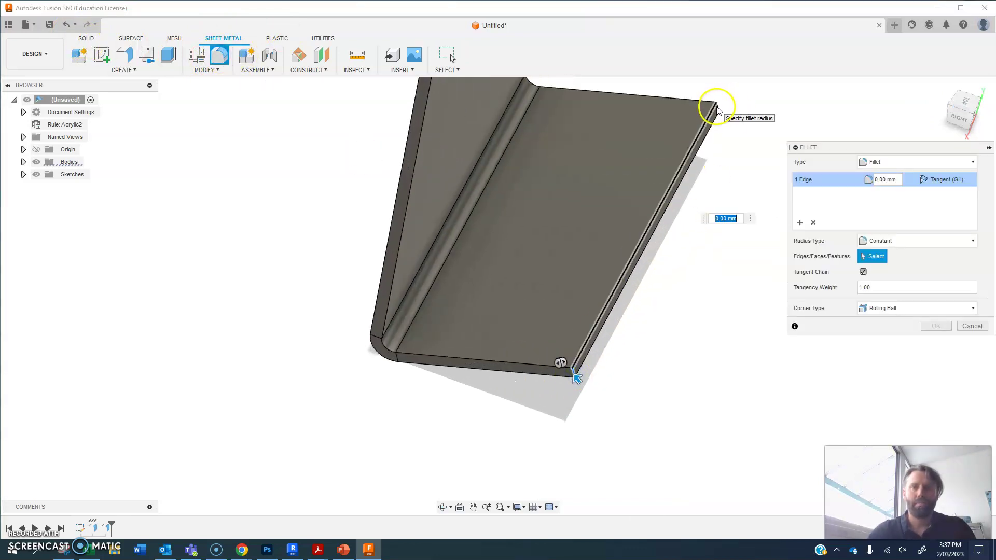
pyautogui.click(717, 107)
pyautogui.moveTo(729, 100); pyautogui.dragTo(695, 112)
pyautogui.click(934, 326)
pyautogui.keyDown('shift'); pyautogui.moveTo(671, 319); pyautogui.dragTo(669, 309, button='middle'); pyautogui.keyUp('shift')
pyautogui.moveTo(960, 123)
pyautogui.mouseDown()
pyautogui.moveTo(965, 109)
pyautogui.moveTo(23, 100)
pyautogui.moveTo(10, 89)
pyautogui.mouseUp()
pyautogui.click(957, 105)
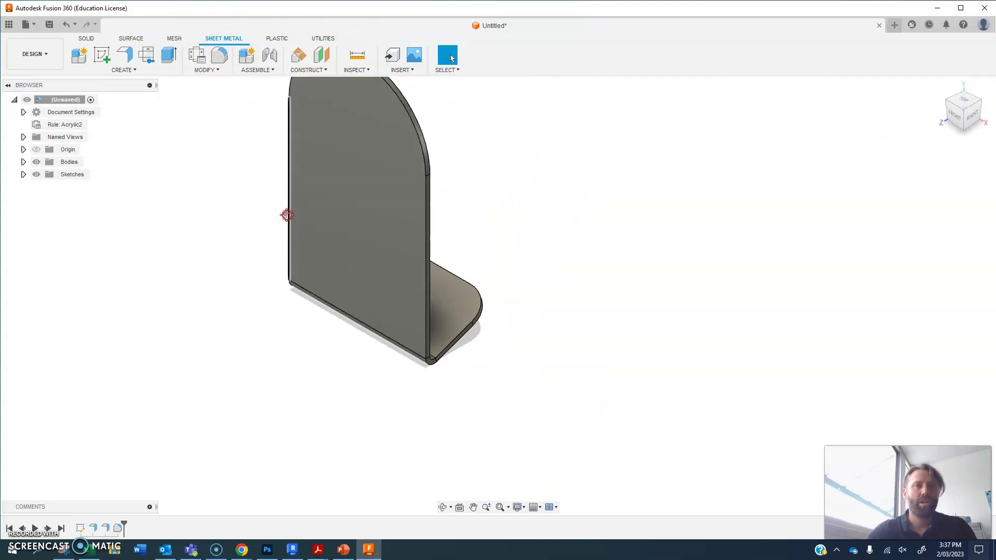
pyautogui.moveTo(285, 216); pyautogui.dragTo(293, 296, button='middle')
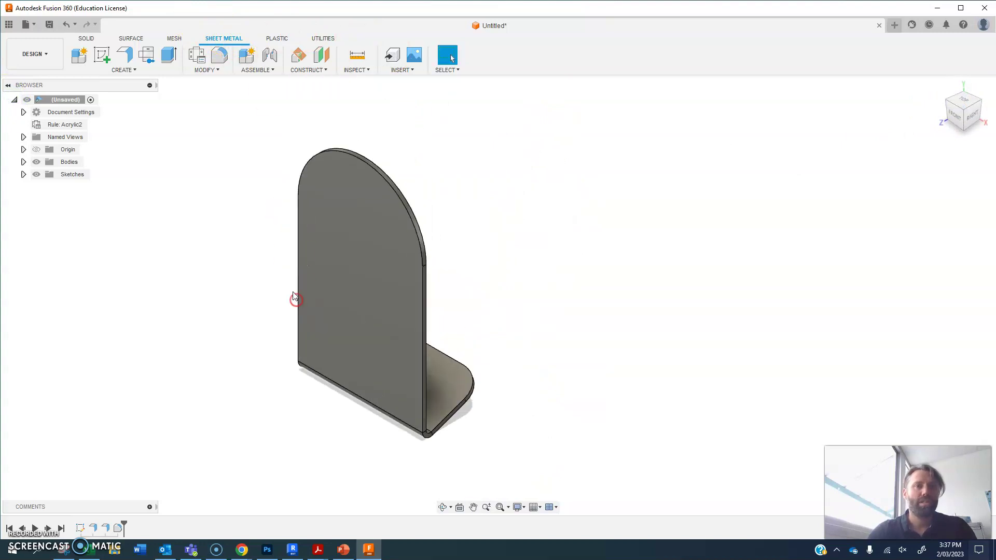
# - Unfold the holder into a flat pattern keeping the upright plate face stationary, viewed from Front
pyautogui.click(148, 56)
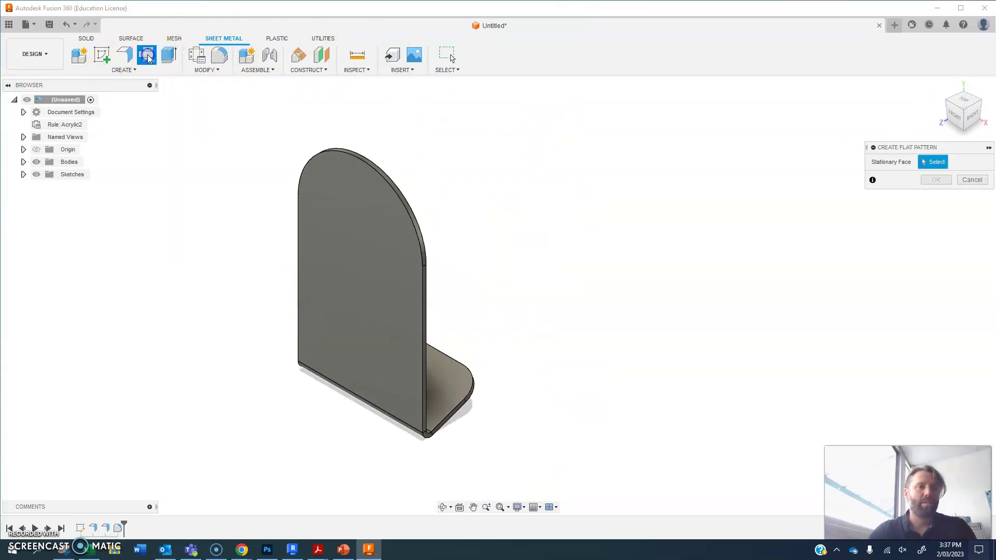
pyautogui.click(338, 268)
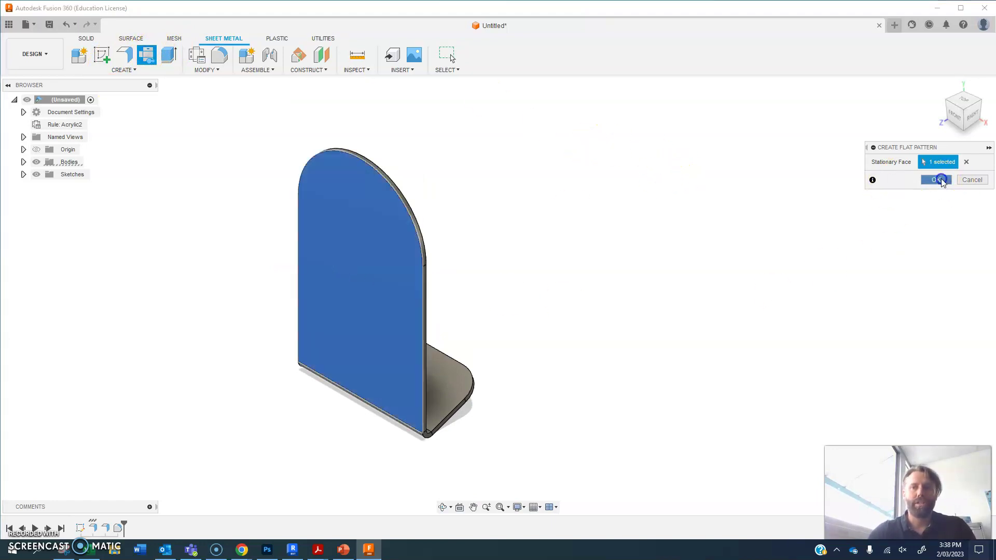
pyautogui.click(936, 180)
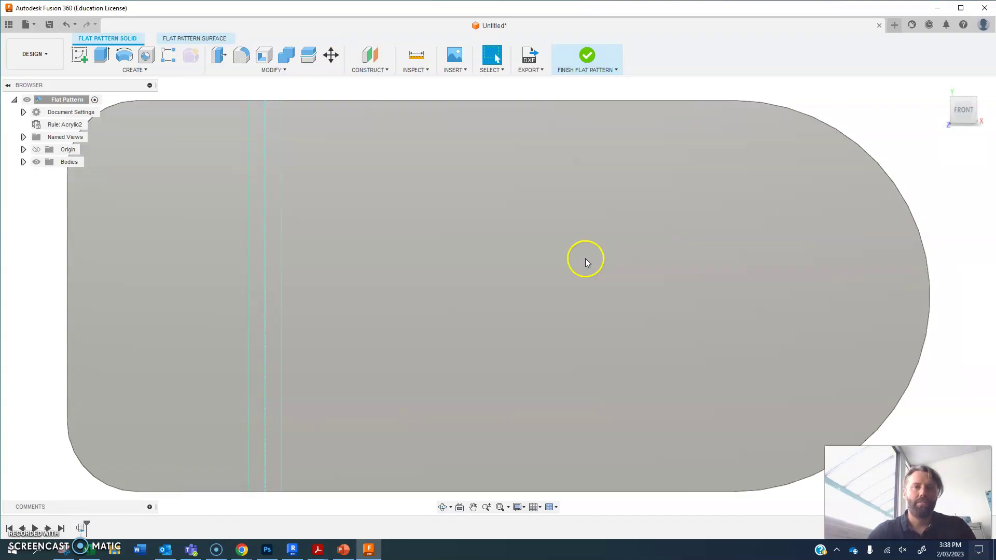
pyautogui.scroll(-5, 586, 261)
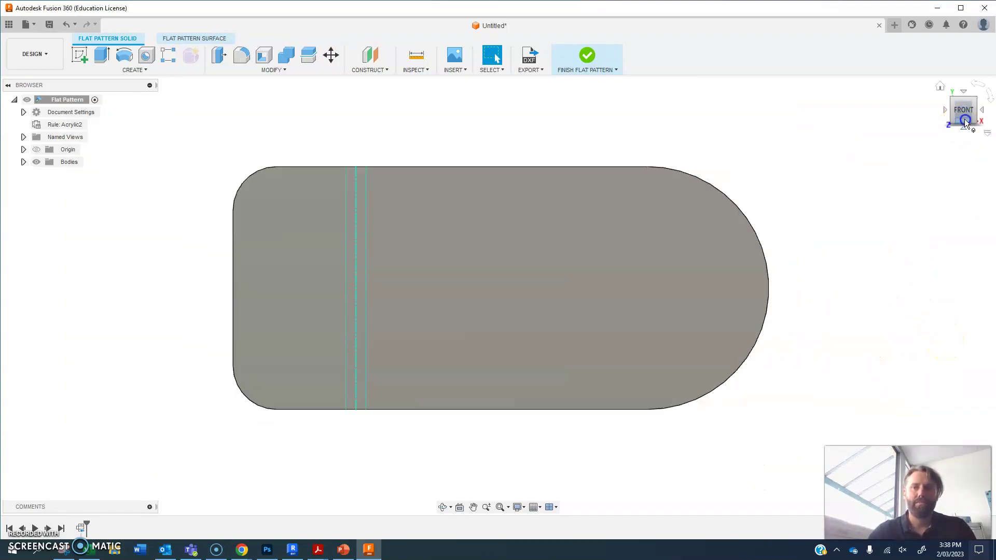
pyautogui.moveTo(960, 108); pyautogui.dragTo(963, 72)
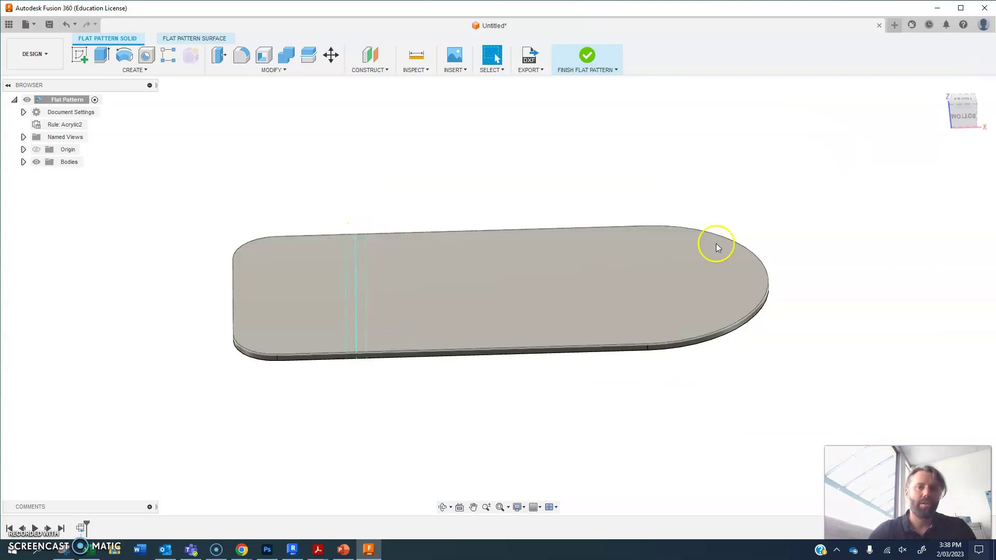
pyautogui.click(964, 99)
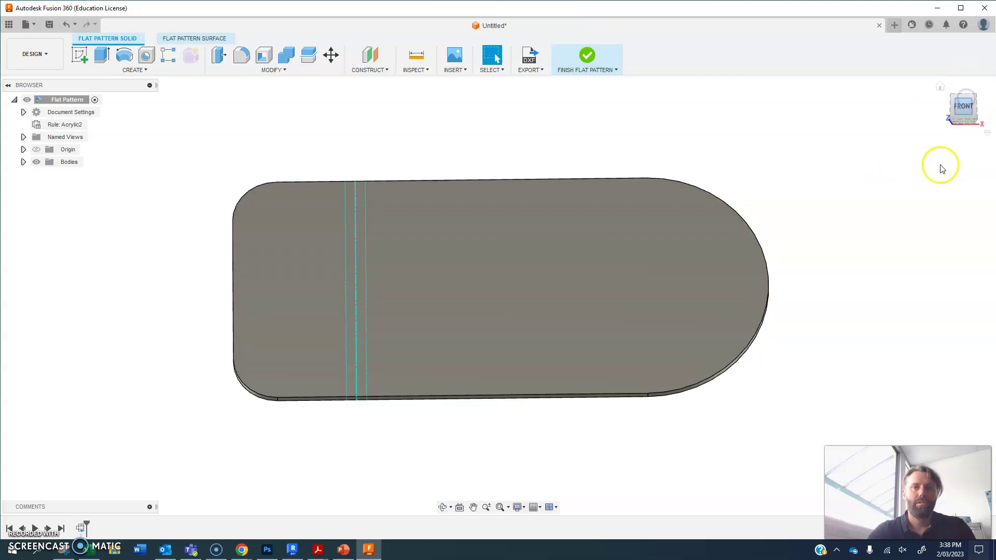
# - Check the Export Flat Pattern as DXF option
pyautogui.click(540, 70)
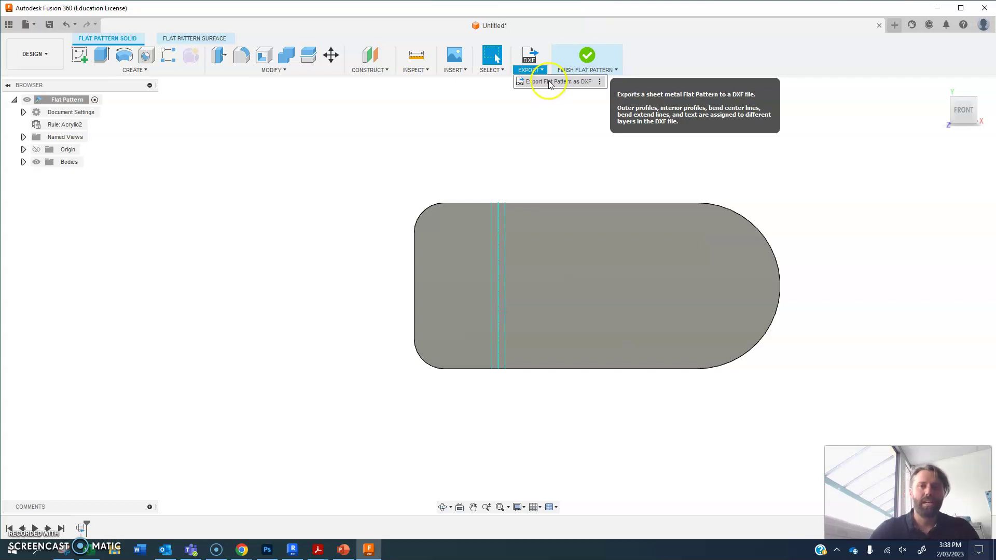
pyautogui.click(432, 137)
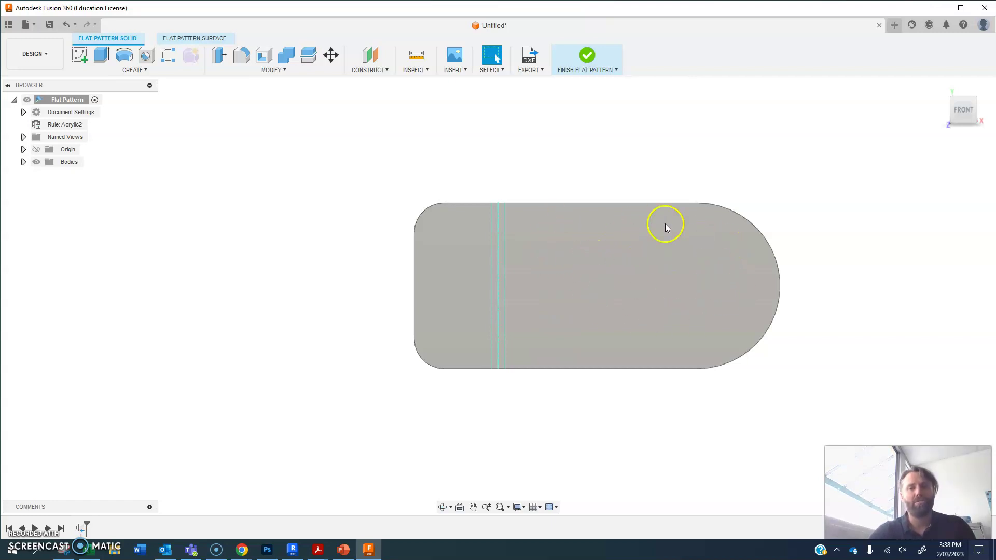
pyautogui.click(533, 56)
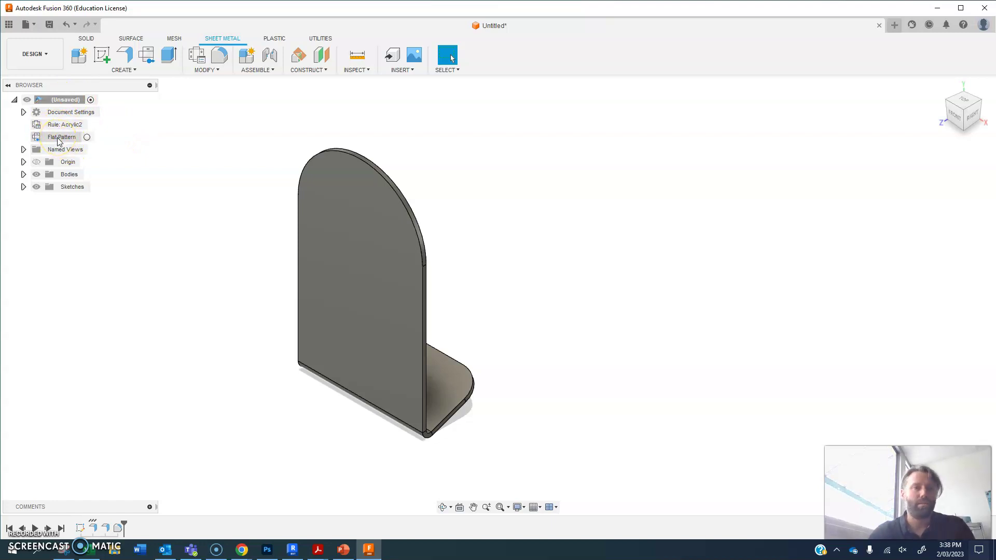
# - Activate the Flat Pattern browser entry, then finish the flat pattern and view the holder from the right
pyautogui.click(59, 138)
pyautogui.click(19, 140)
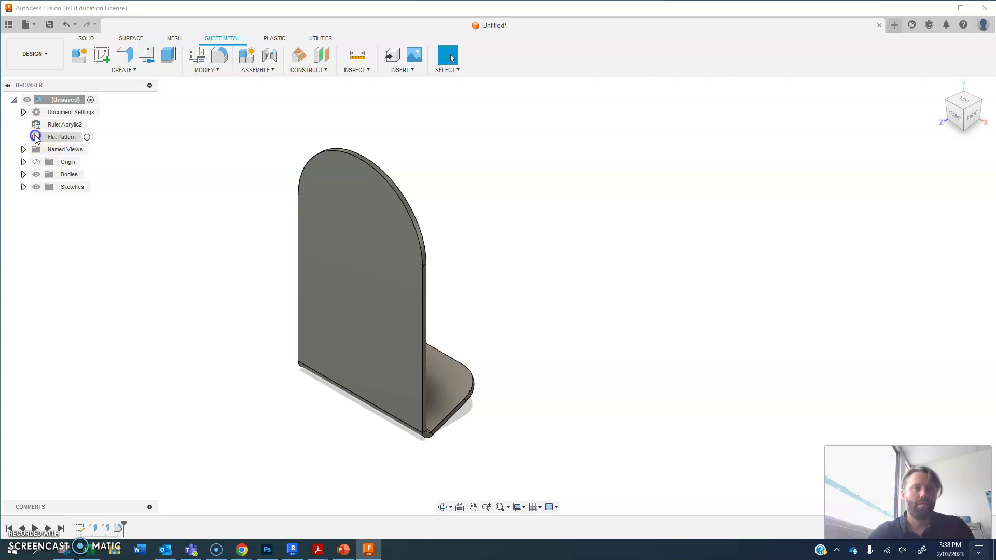
pyautogui.rightClick(40, 139)
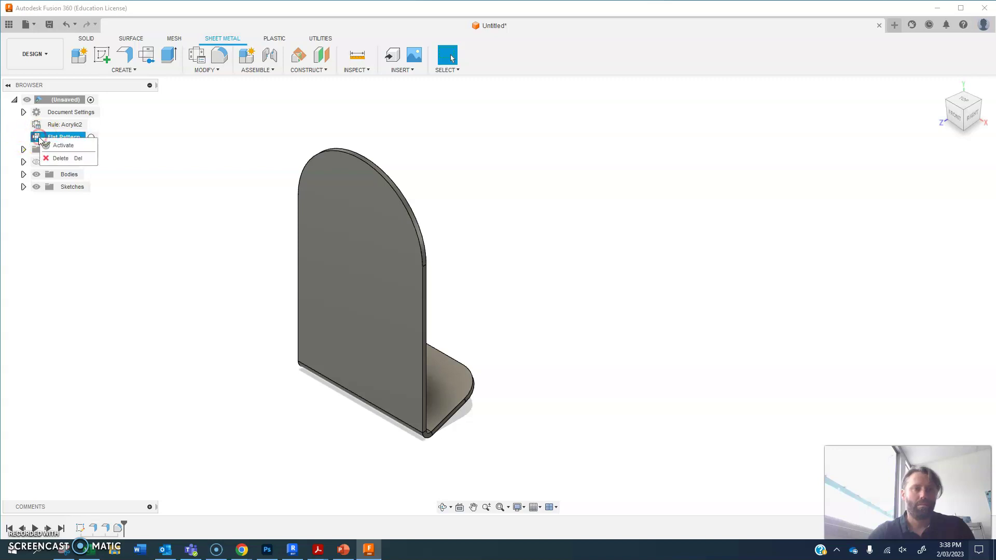
pyautogui.click(49, 143)
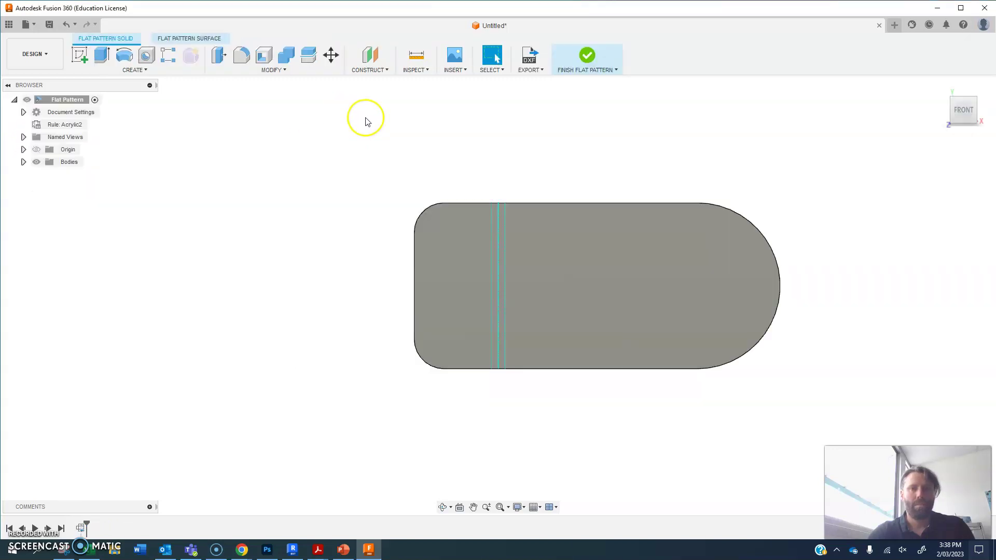
pyautogui.click(589, 58)
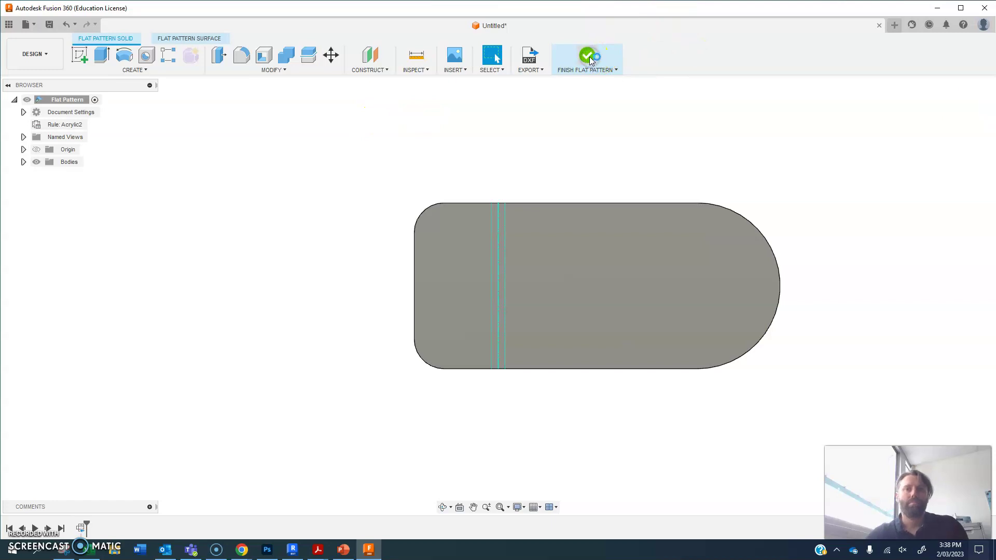
pyautogui.click(971, 121)
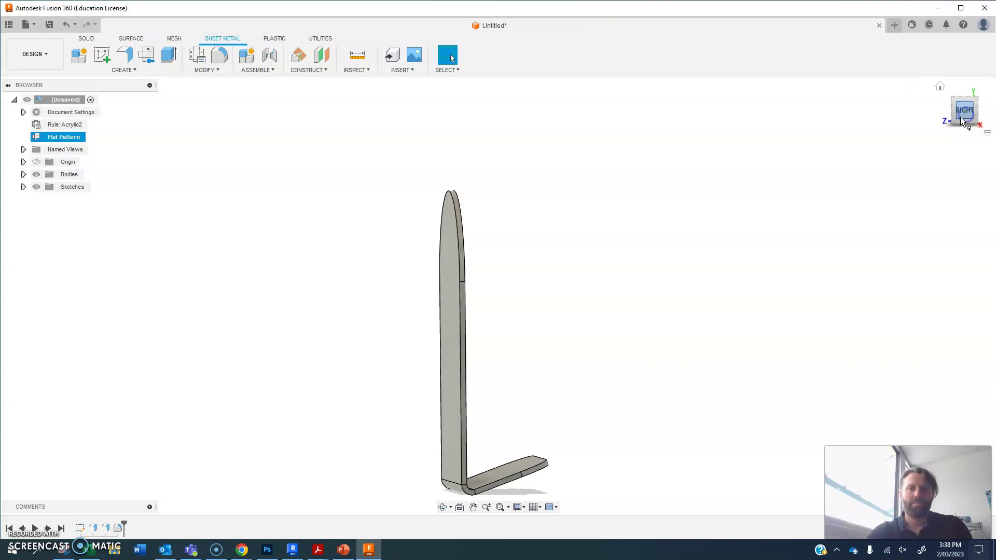
# - Turn the view to face the plate and orbit to expose the base flange face
pyautogui.moveTo(663, 336); pyautogui.dragTo(649, 274, button='middle')
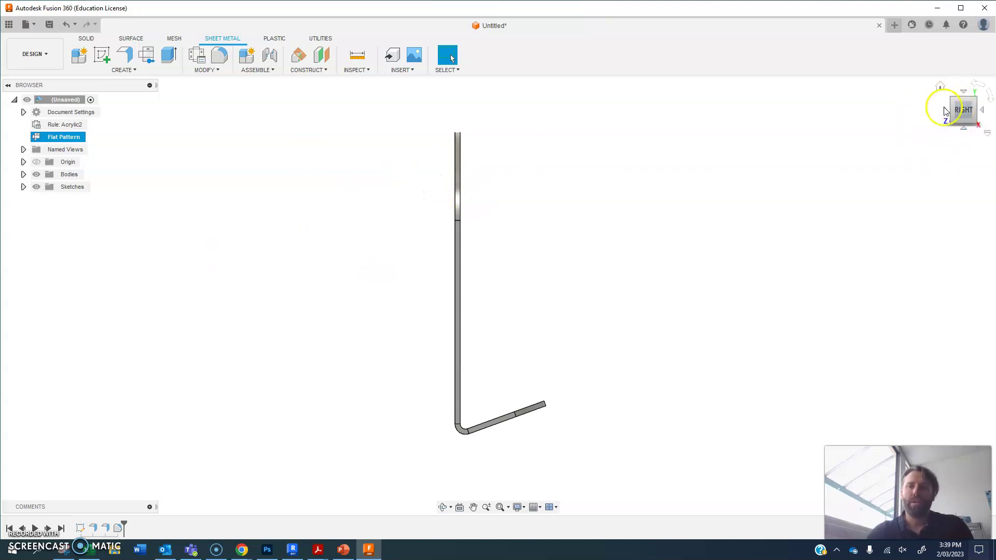
pyautogui.click(945, 110)
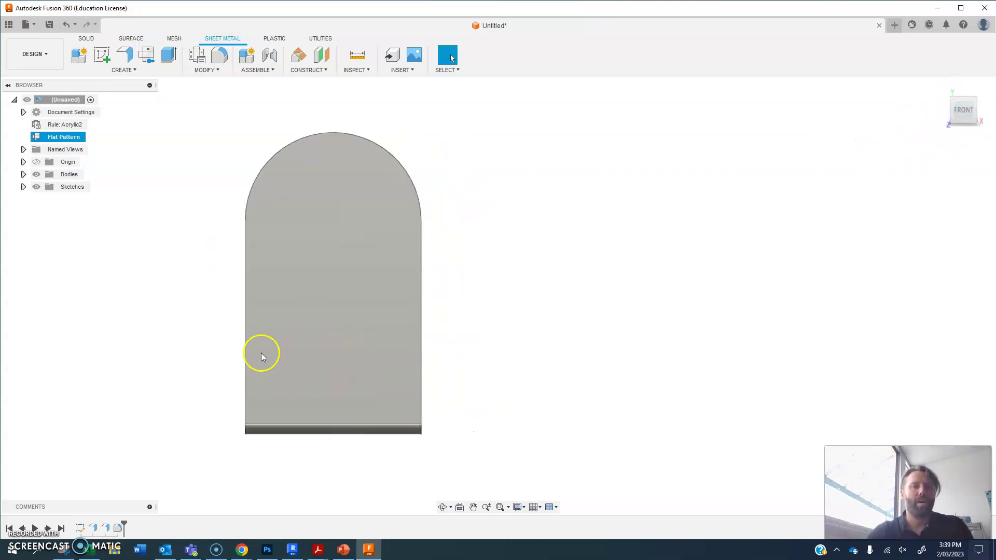
pyautogui.moveTo(962, 107)
pyautogui.mouseDown()
pyautogui.moveTo(905, 96)
pyautogui.moveTo(845, 98)
pyautogui.moveTo(836, 112)
pyautogui.mouseUp()
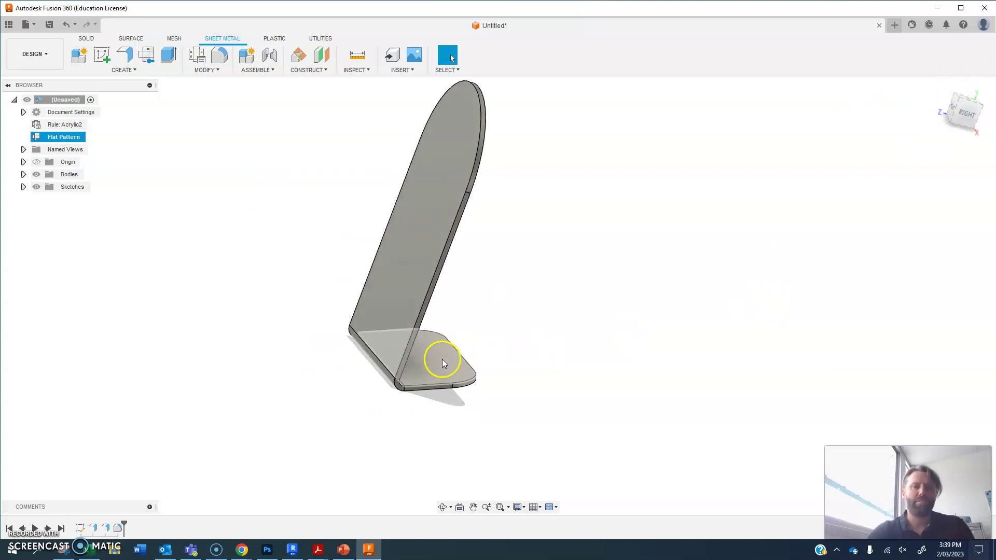
pyautogui.click(679, 328)
pyautogui.click(425, 365)
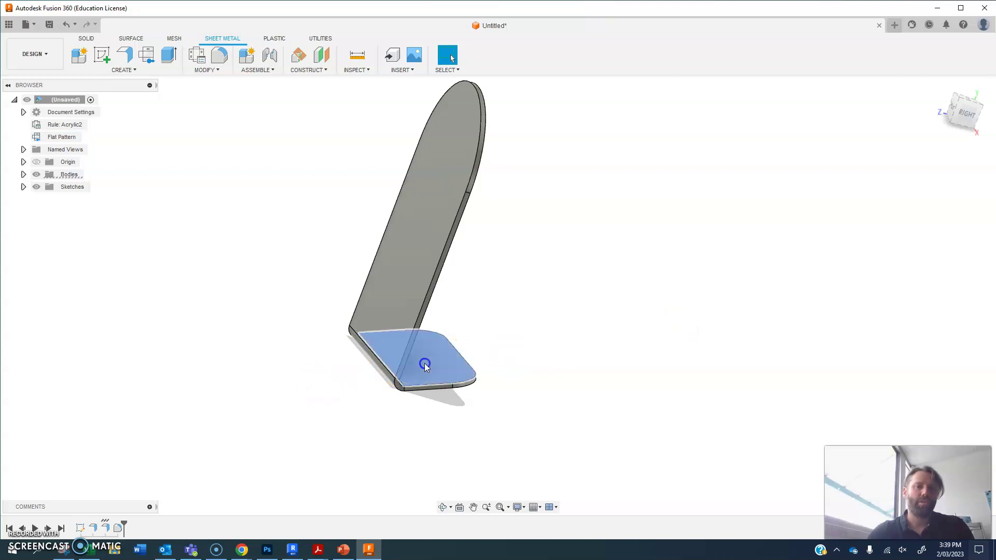
pyautogui.click(708, 301)
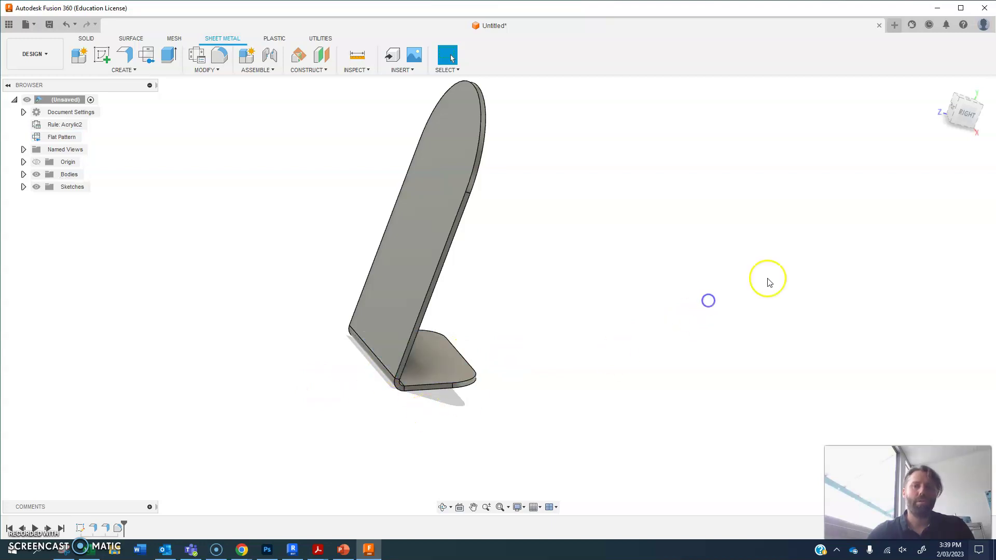
pyautogui.rightClick(969, 118)
pyautogui.click(828, 161)
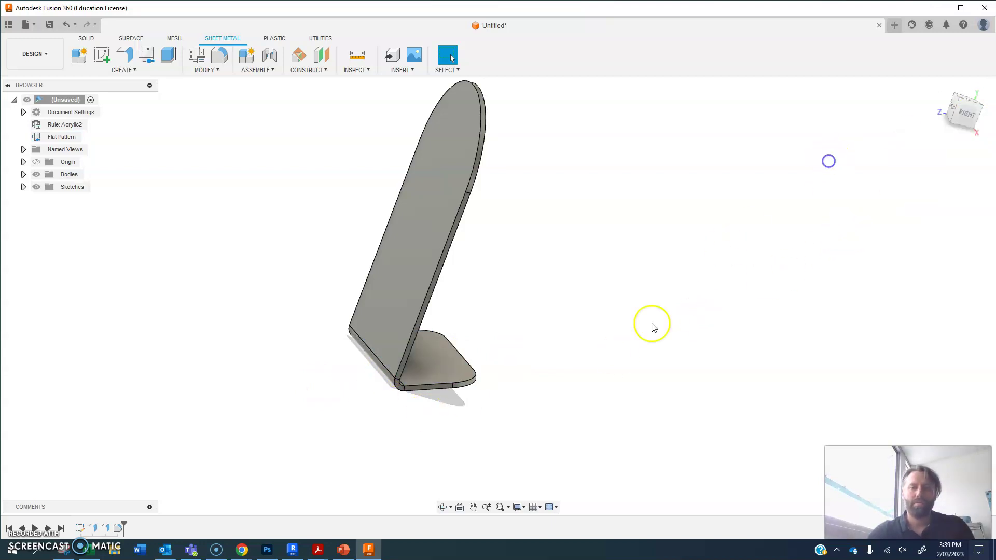
# - Look squarely at the base flange and set that view as the Top view
pyautogui.click(460, 509)
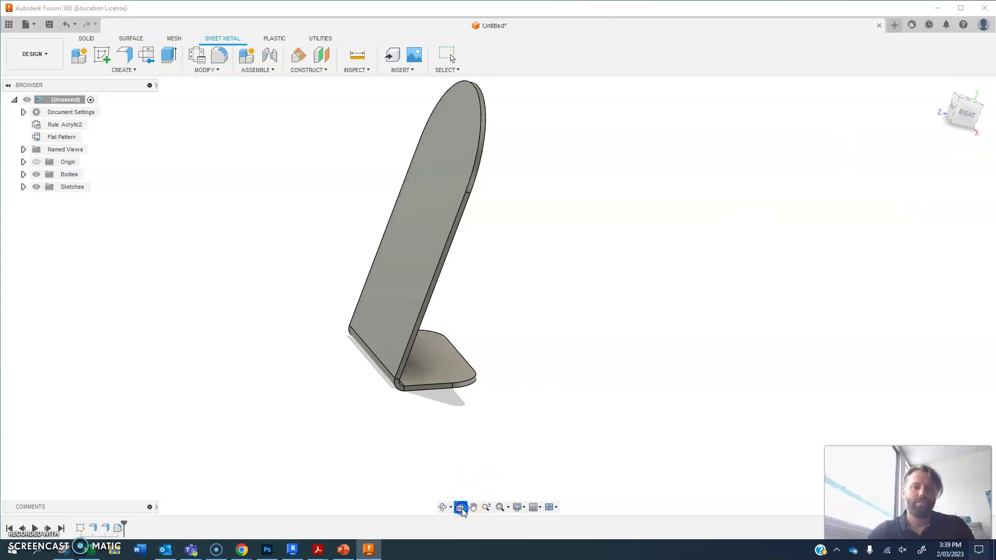
pyautogui.click(443, 363)
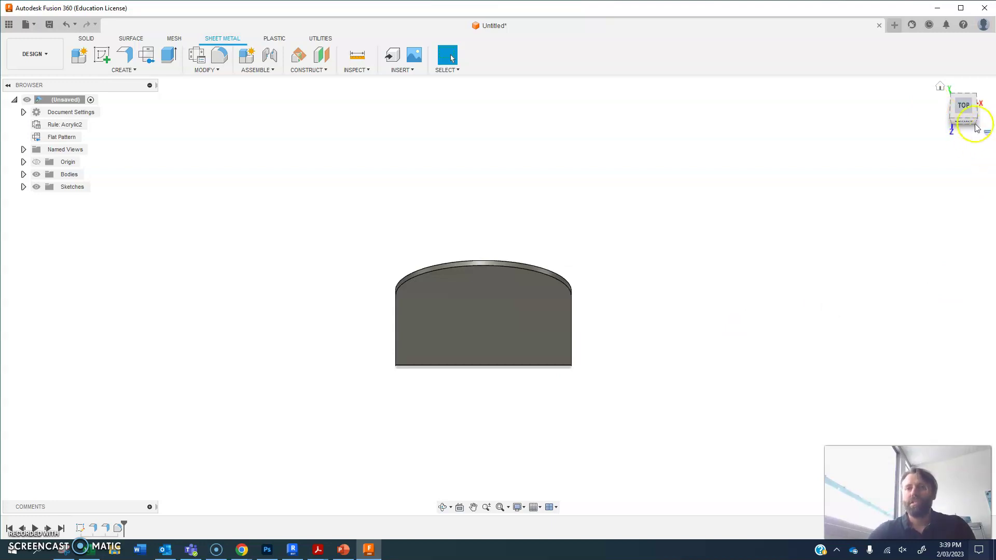
pyautogui.click(987, 133)
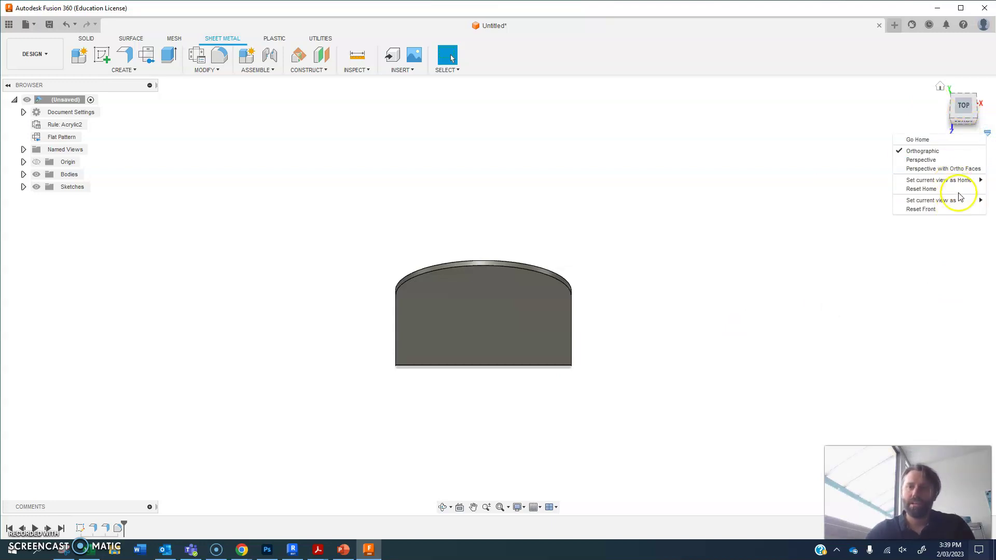
pyautogui.moveTo(958, 203)
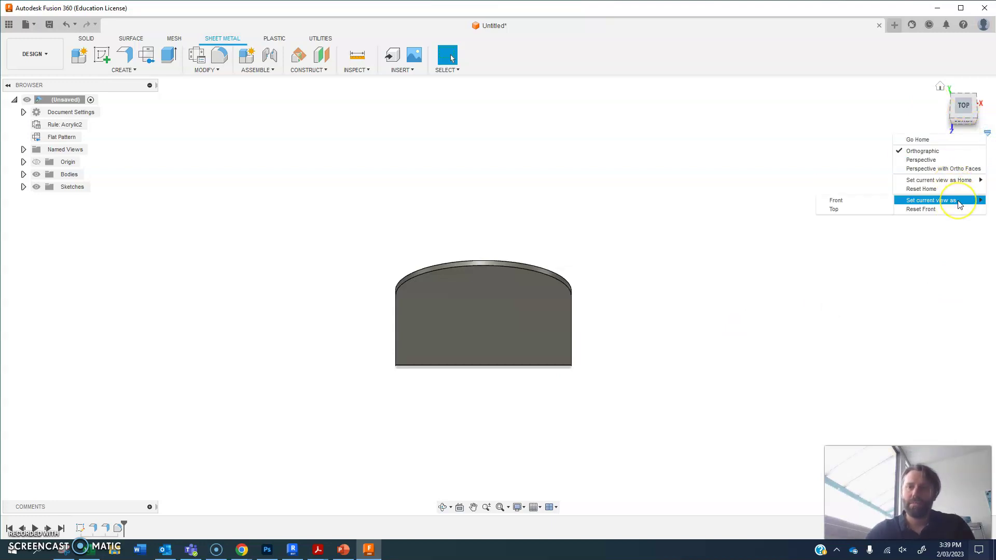
pyautogui.click(867, 209)
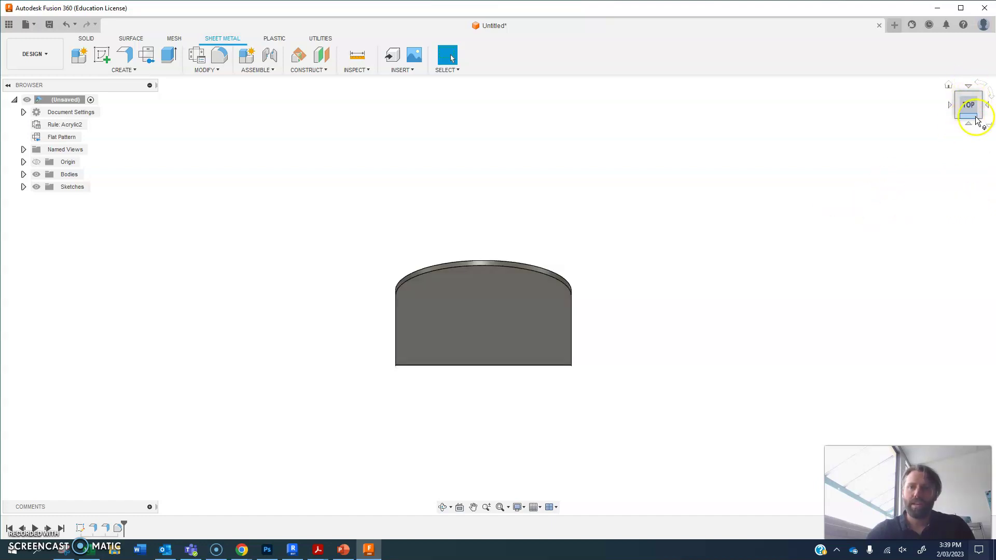
# - Show the holder from the Right view, panned so it rests on its base
pyautogui.click(979, 119)
pyautogui.click(975, 111)
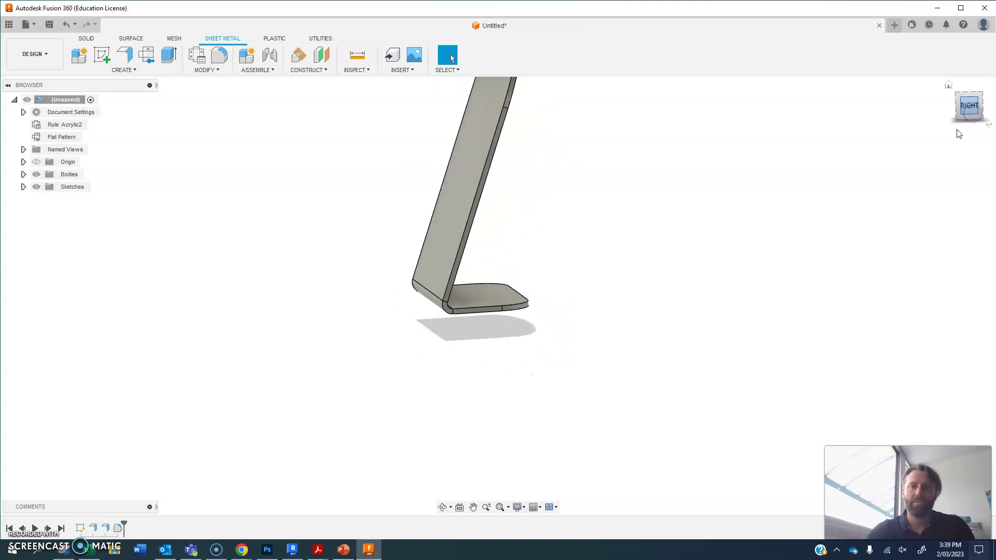
pyautogui.moveTo(713, 212); pyautogui.dragTo(697, 329)
pyautogui.press('Escape')
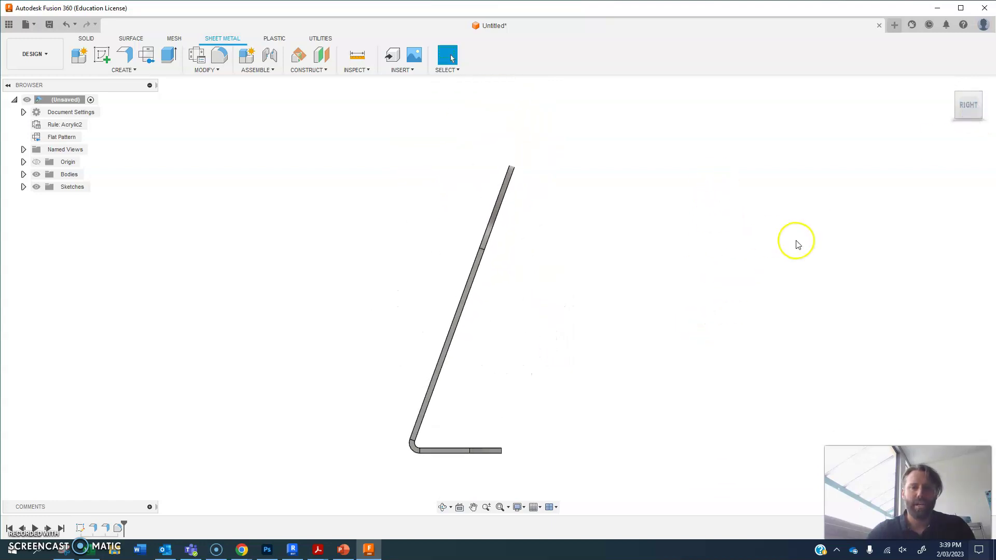